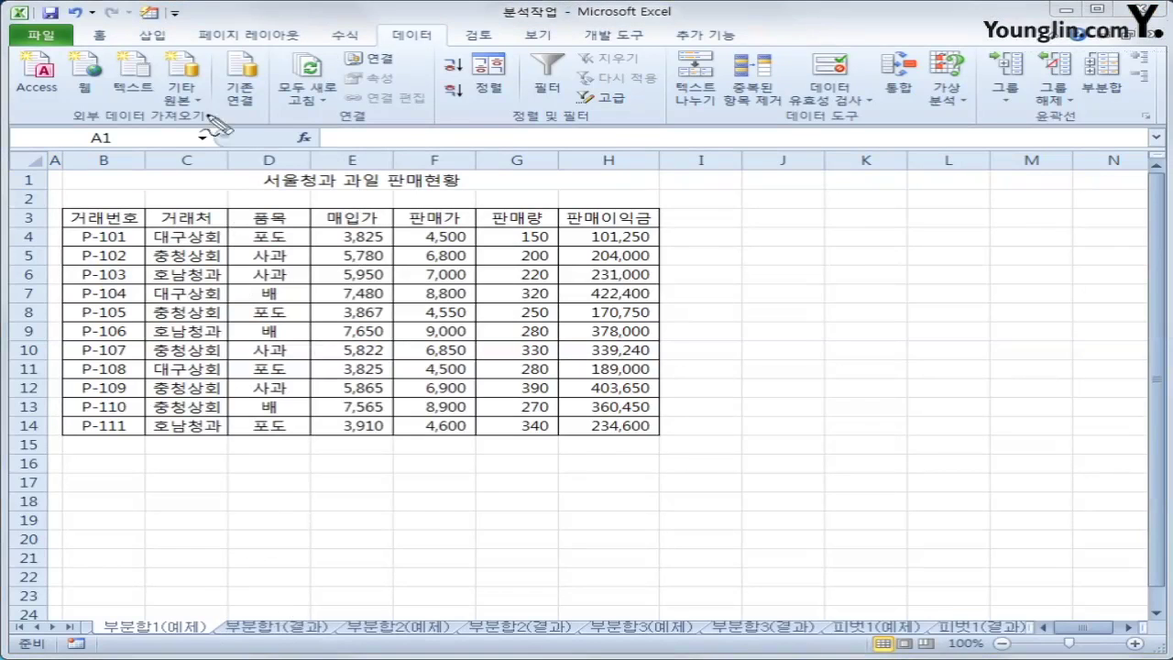
Examine the 부분합1(결과) sheet: the grouping by 품목, the 판매량 and 판매이익금 sums, and the 매입가 and 판매가 averages
mouse_move(284, 252)
left_mouse_down()
mouse_move(279, 235)
mouse_move(287, 242)
left_mouse_up()
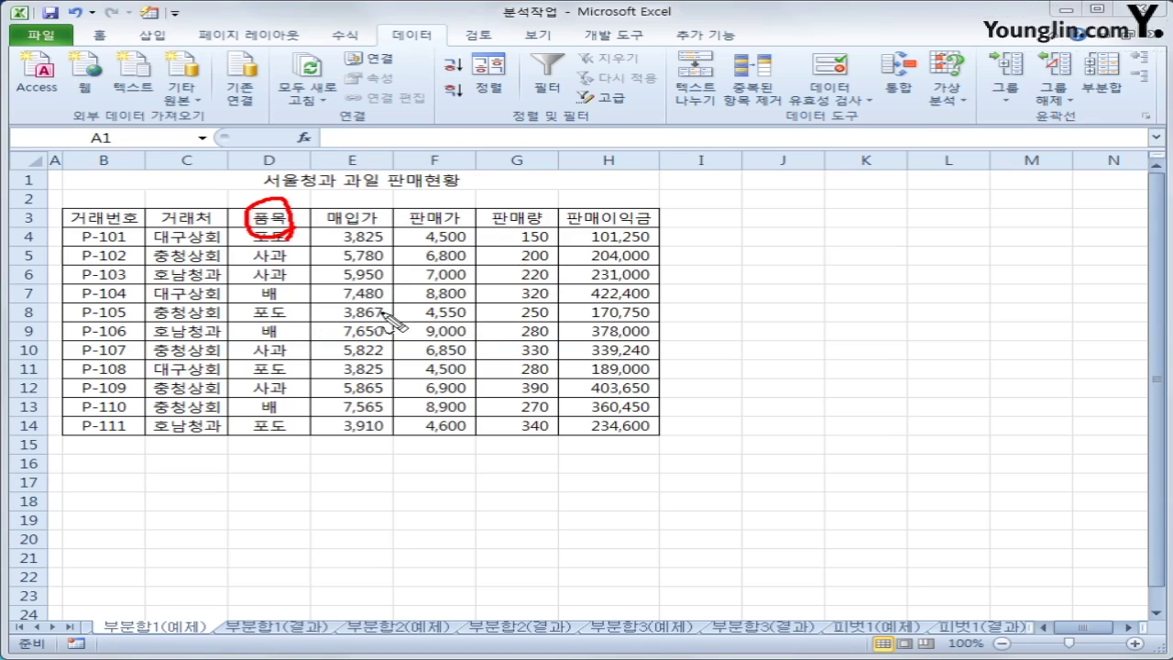
left_click(303, 629)
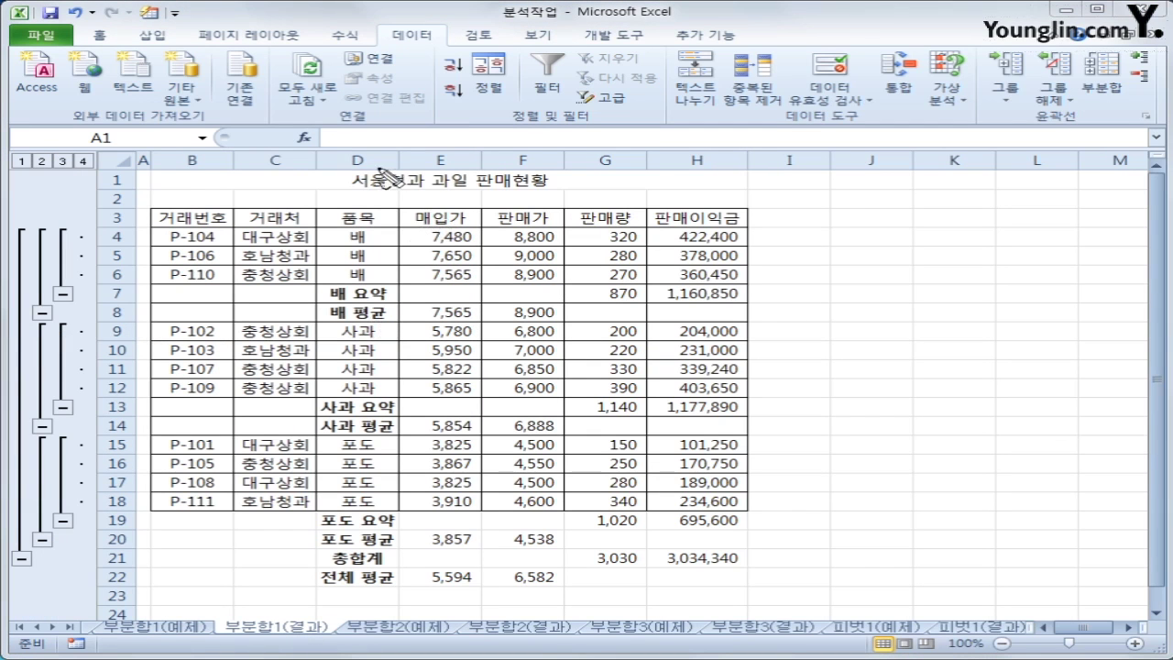
left_click_drag(319, 194, 584, 192)
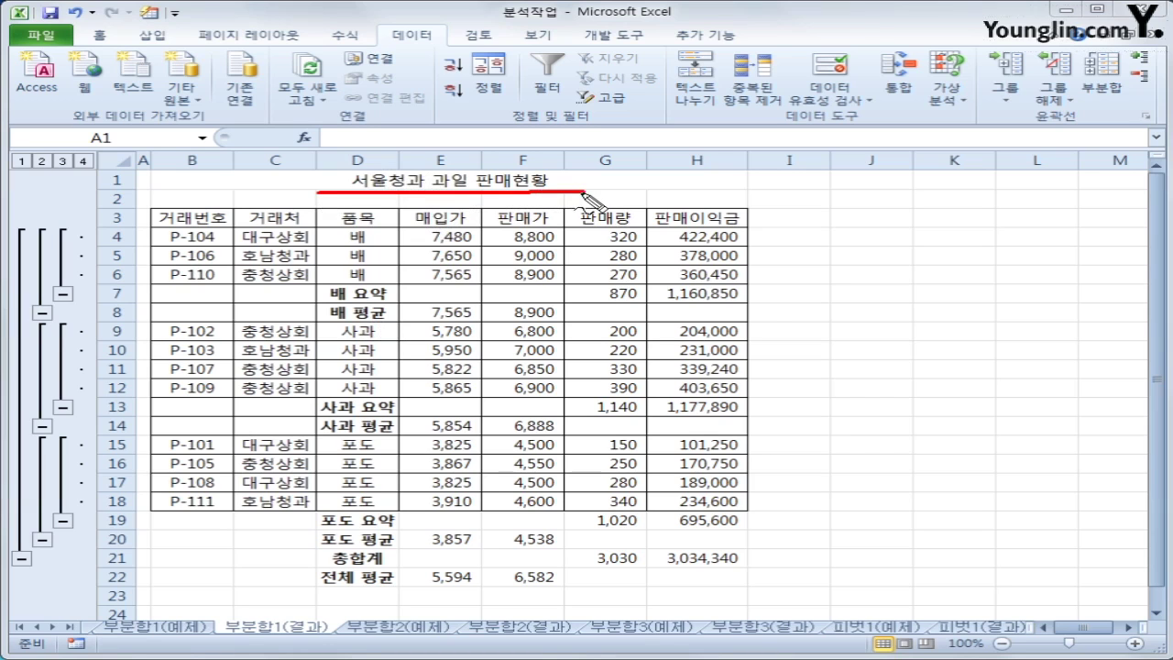
mouse_move(397, 227)
left_mouse_down()
mouse_move(393, 213)
mouse_move(387, 266)
left_mouse_up()
left_click_drag(389, 332, 391, 383)
left_click_drag(392, 448, 392, 513)
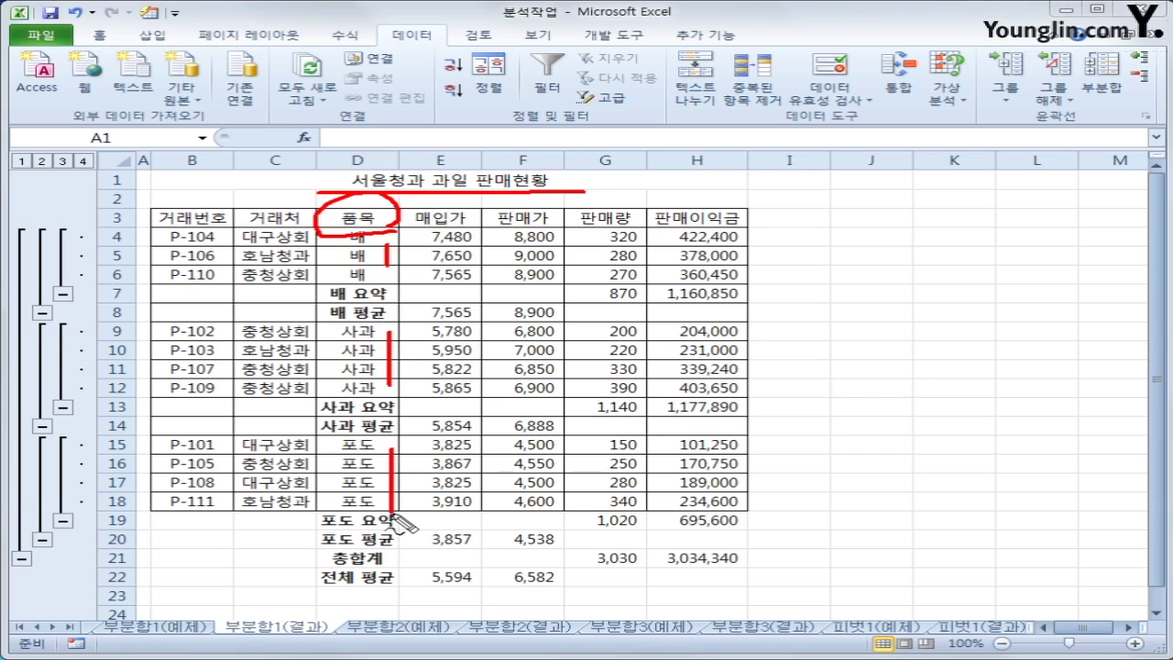
left_click_drag(646, 246, 749, 240)
mouse_move(605, 279)
left_mouse_down()
mouse_move(603, 298)
mouse_move(747, 301)
mouse_move(606, 287)
left_mouse_up()
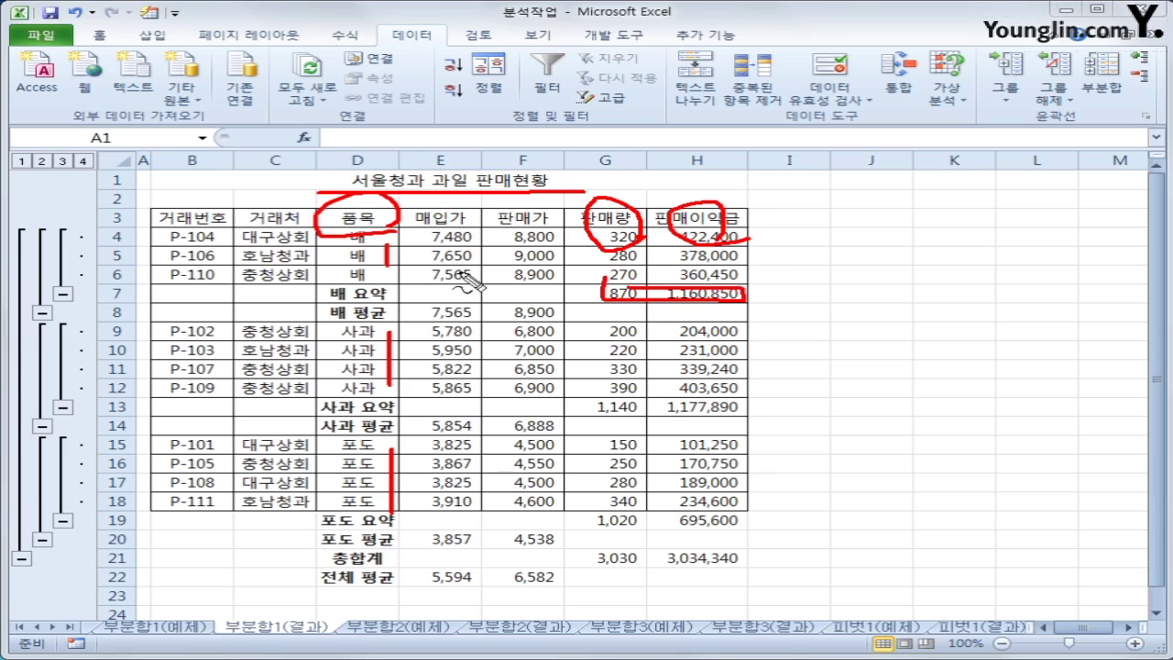
mouse_move(431, 307)
left_mouse_down()
mouse_move(518, 323)
mouse_move(552, 306)
mouse_move(443, 311)
left_mouse_up()
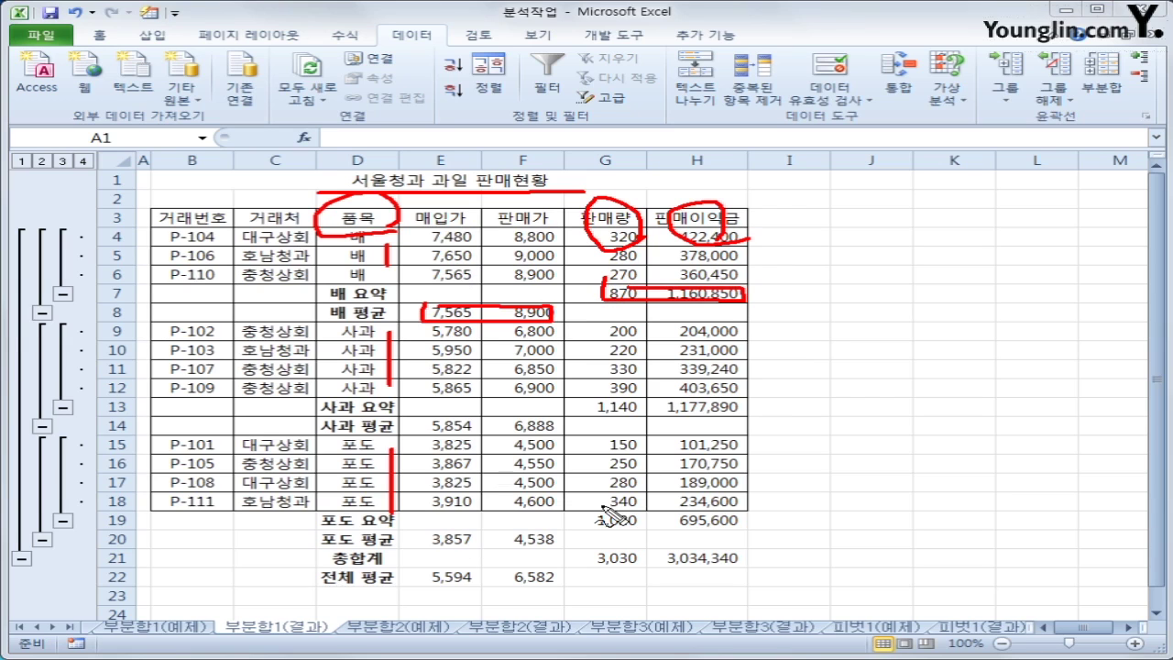
left_click_drag(790, 232, 791, 282)
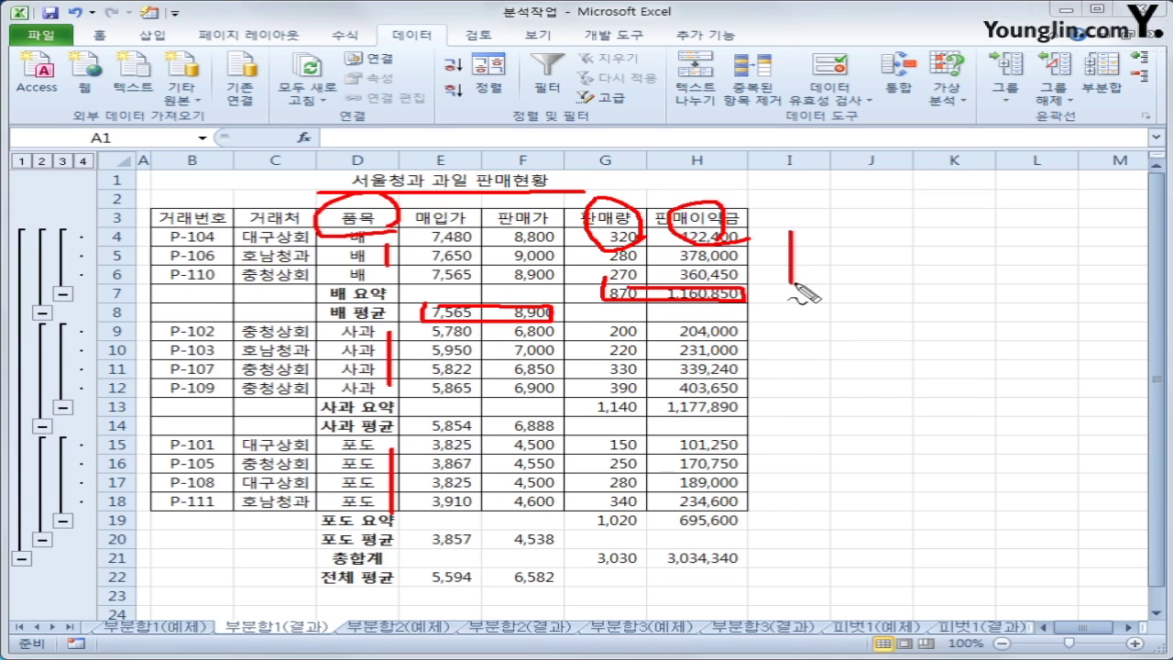
left_click(815, 274)
mouse_move(852, 234)
left_mouse_down()
mouse_move(916, 281)
mouse_move(929, 254)
mouse_move(949, 271)
mouse_move(955, 252)
mouse_move(953, 286)
mouse_move(972, 290)
left_mouse_up()
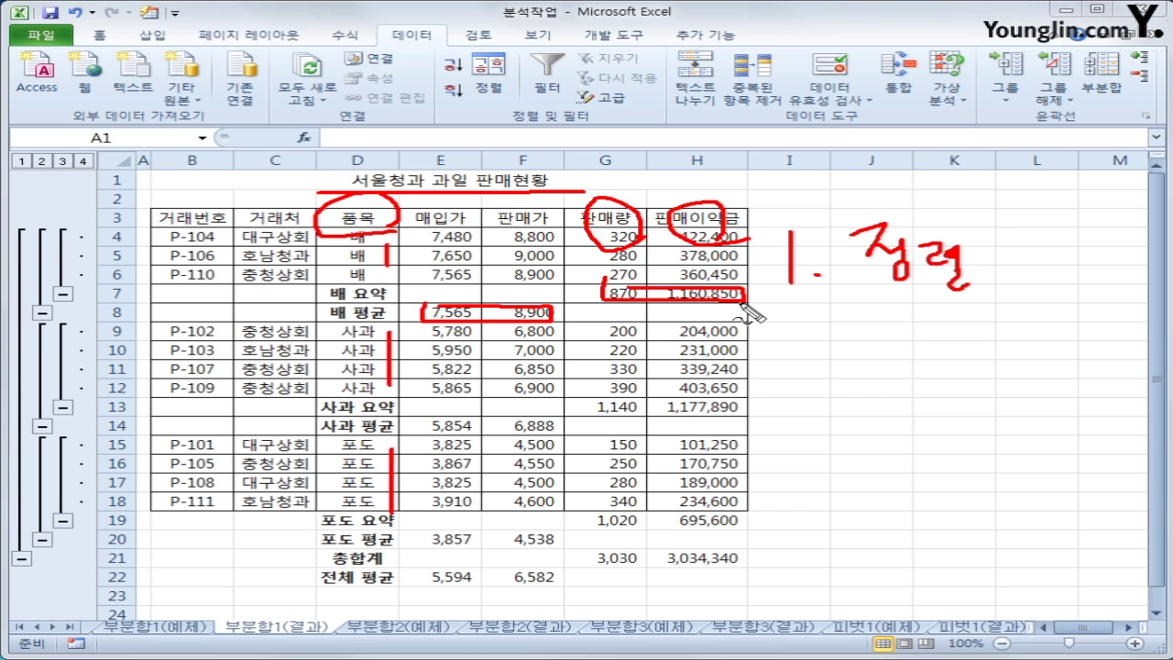
key("Escape")
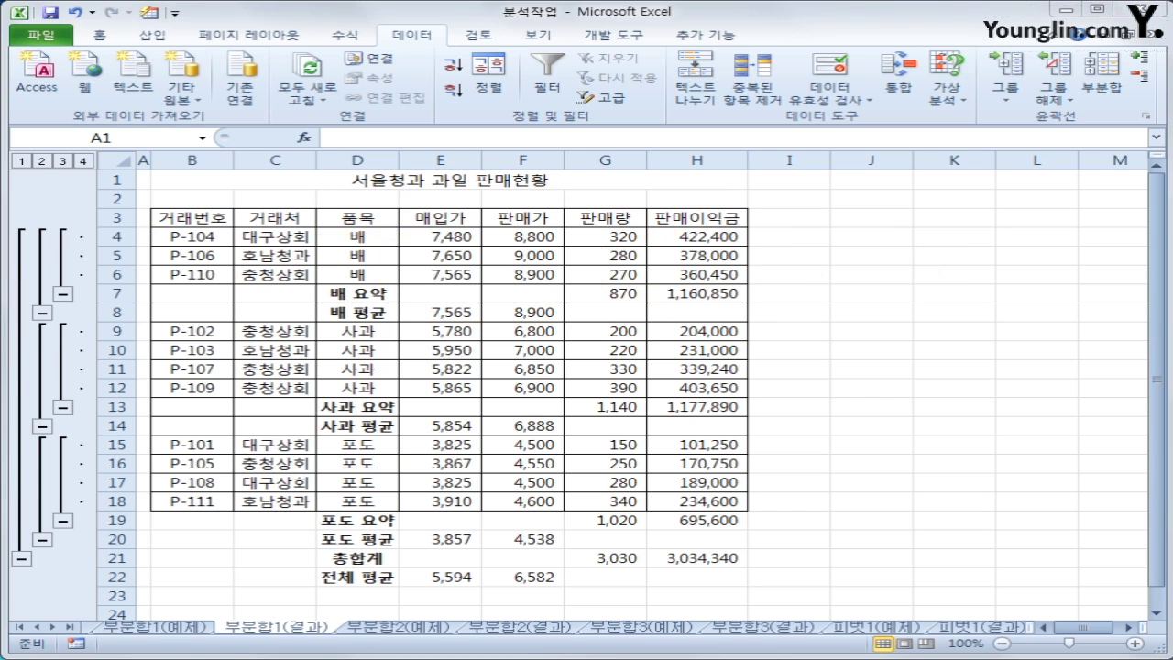
On the 부분합1(예제) sheet, sort the fruit sales table by 품목 in ascending order
left_click(183, 629)
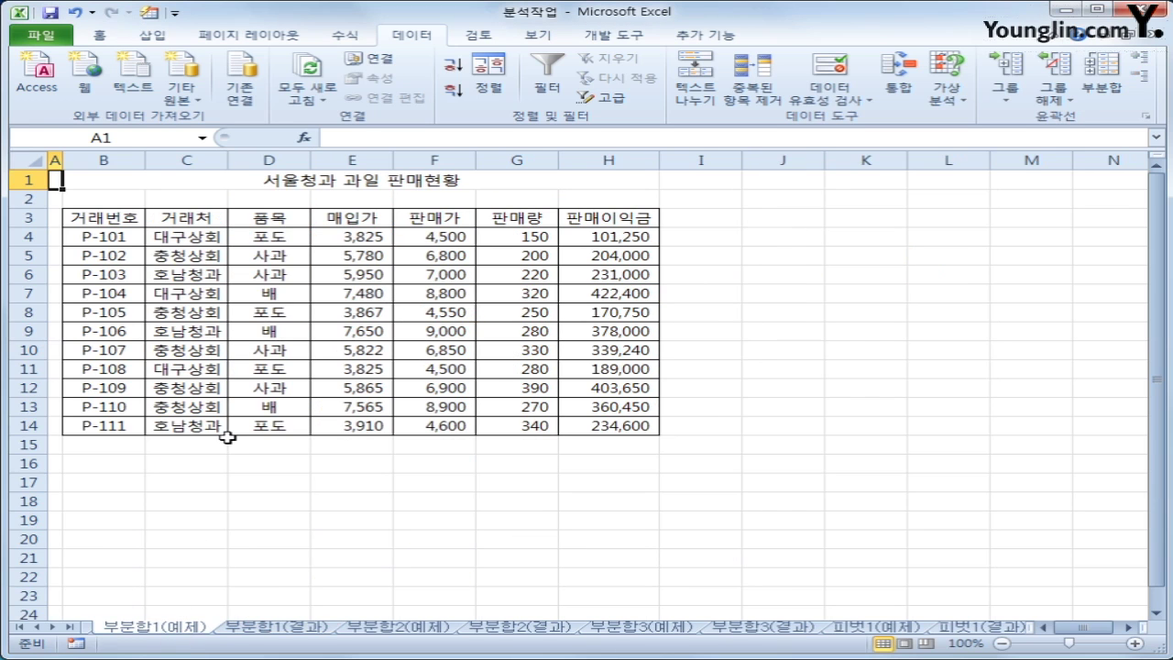
left_click(351, 179)
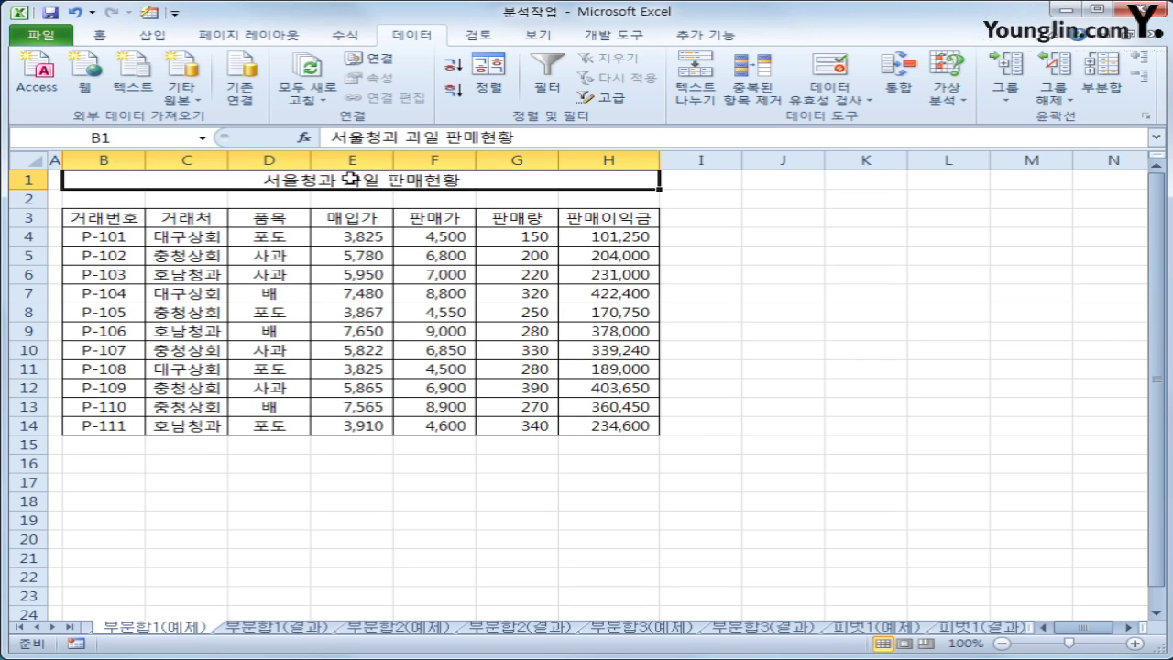
left_click(257, 222)
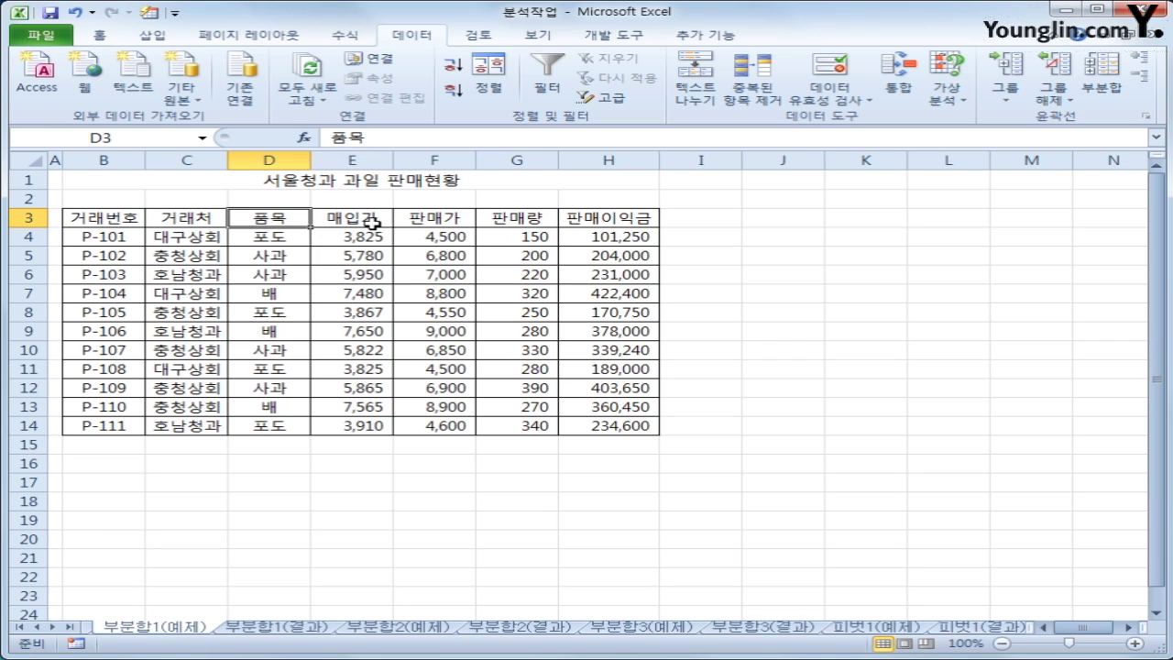
left_click_drag(371, 224, 608, 218)
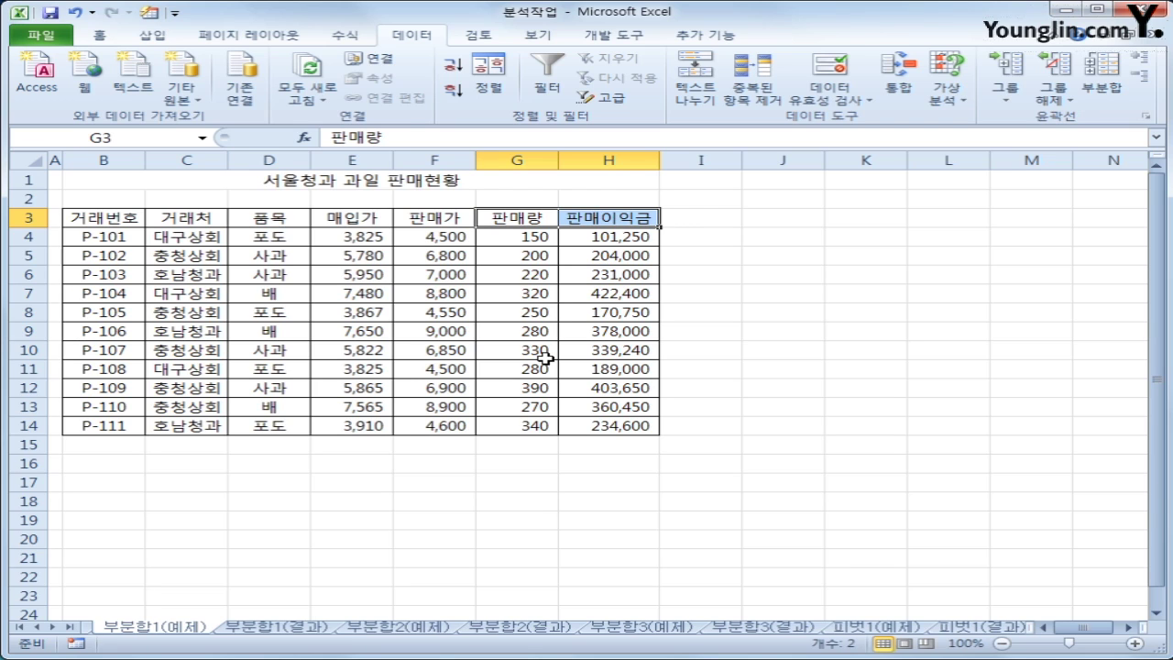
left_click(273, 219)
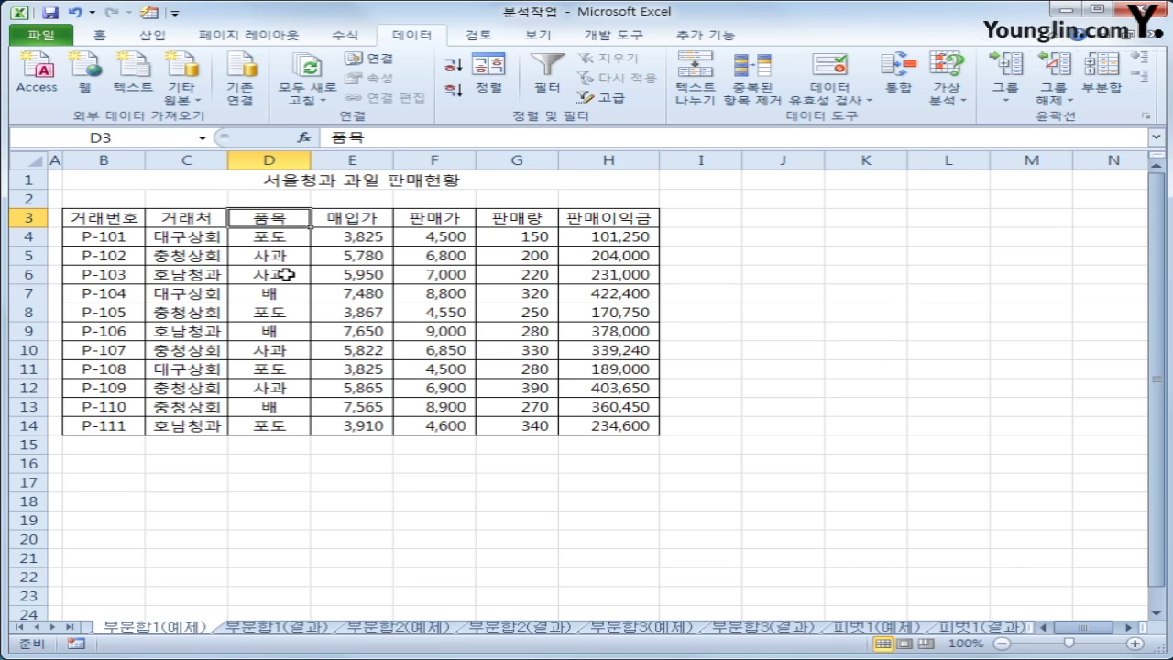
left_click(287, 256)
left_click(272, 321)
left_click(284, 395)
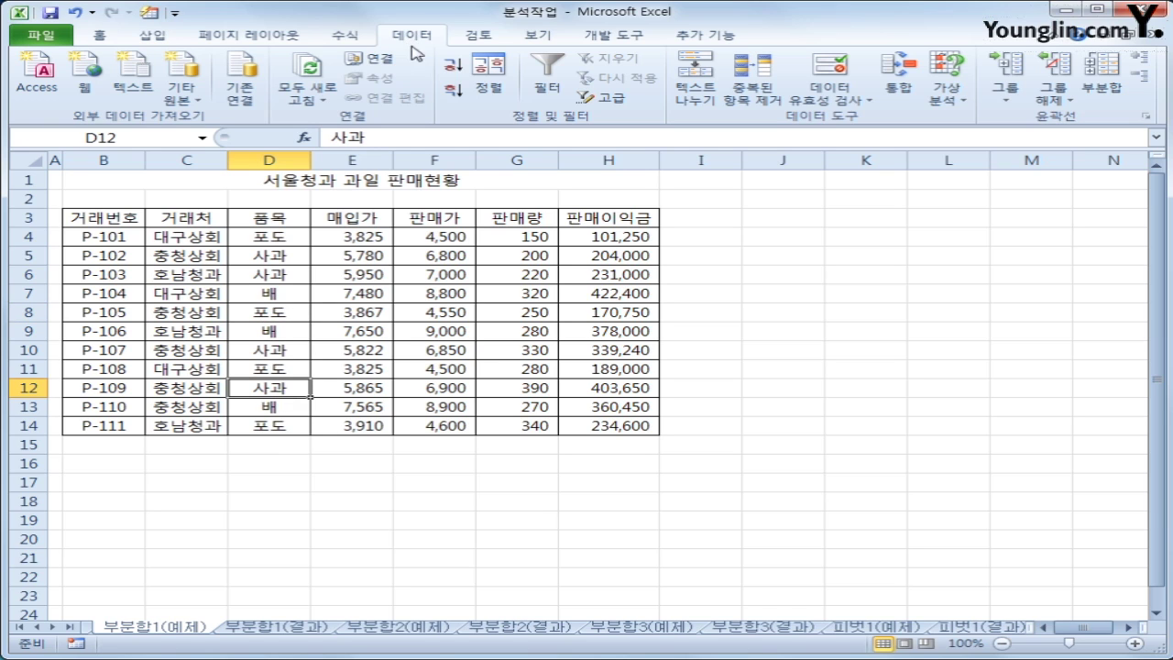
left_click(450, 70)
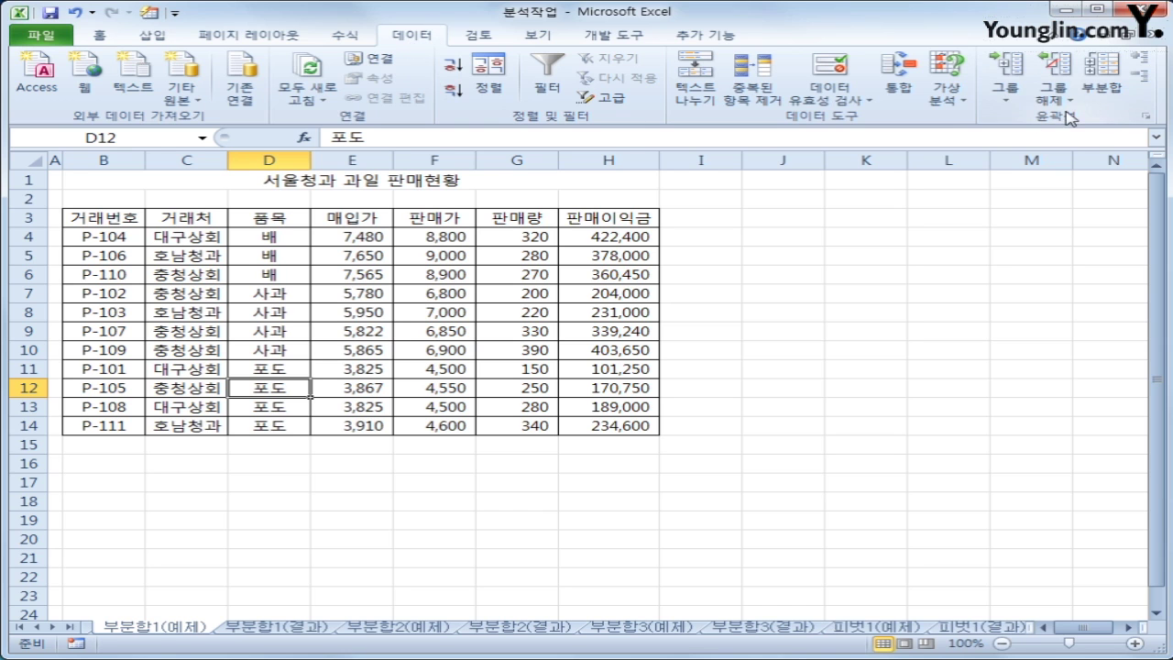
Add subtotals to the table, grouped by 품목, with the 평균 function for 매입가 and 판매가 only
left_click(1097, 89)
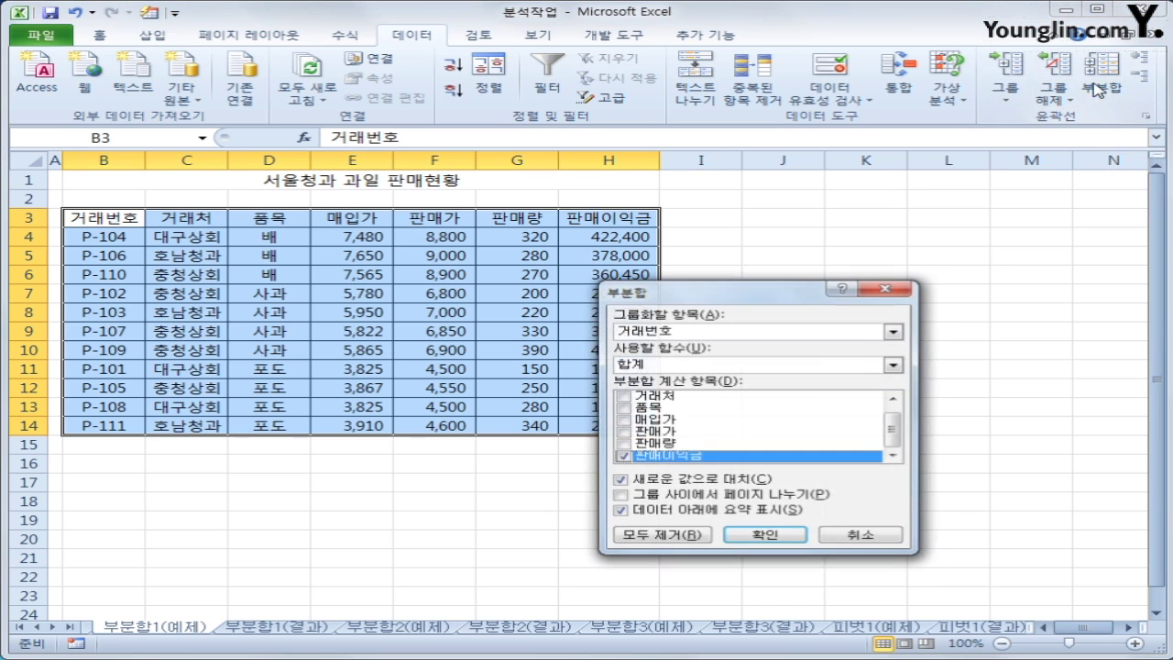
left_click_drag(898, 312, 917, 195)
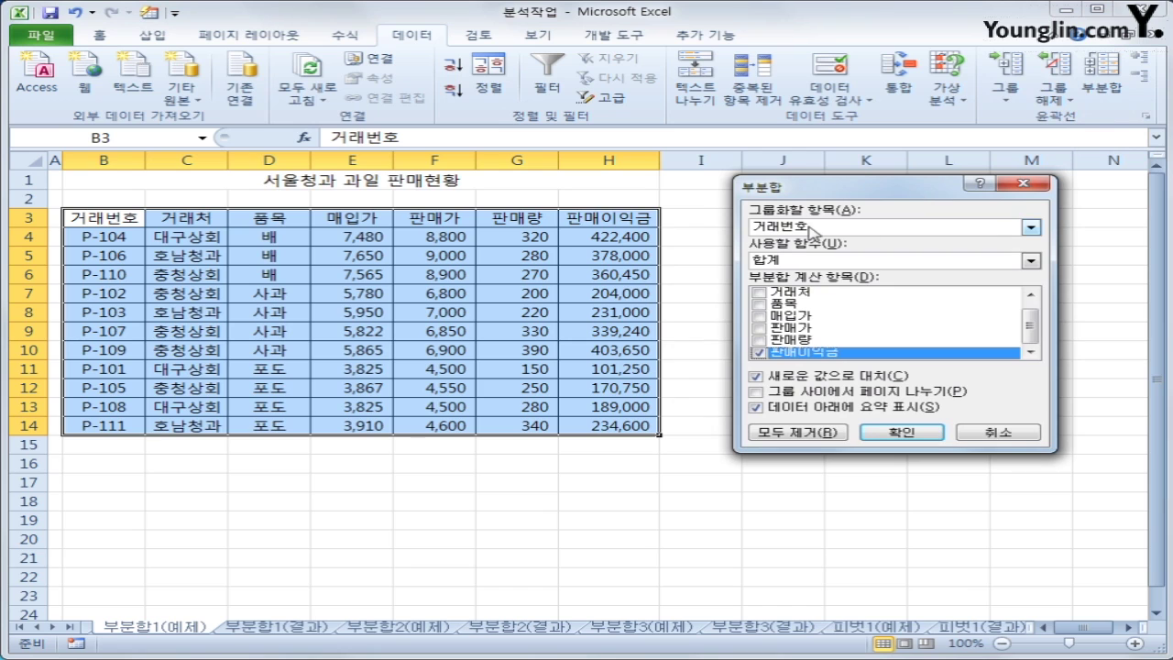
left_click(990, 231)
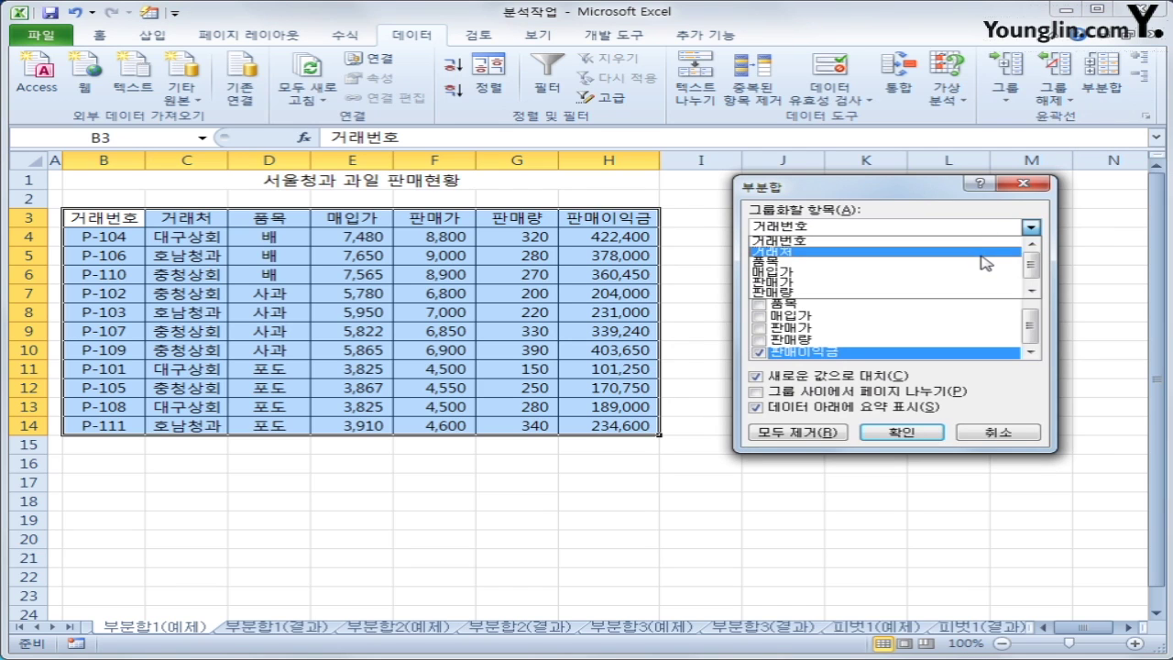
left_click(982, 261)
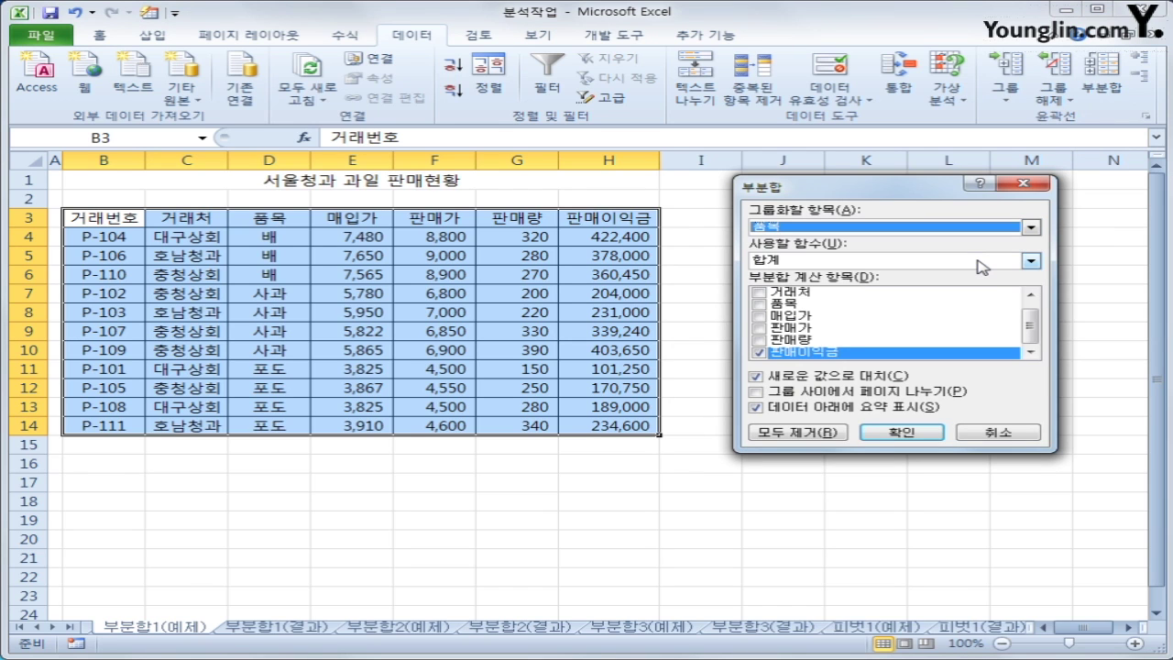
left_click(983, 263)
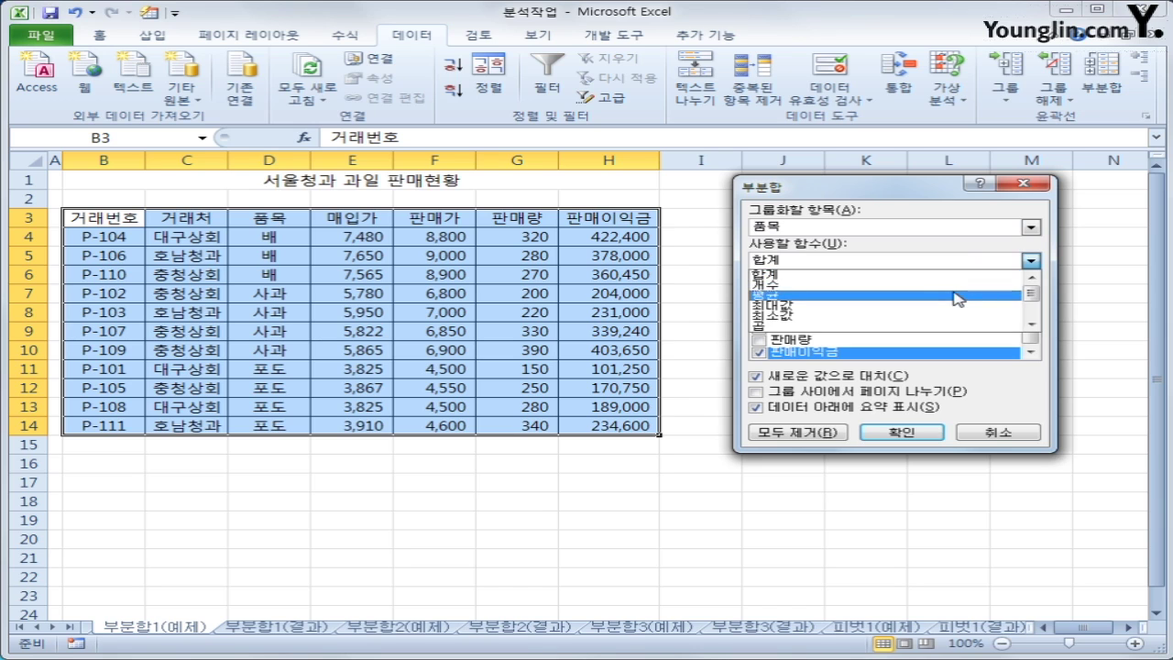
left_click(959, 296)
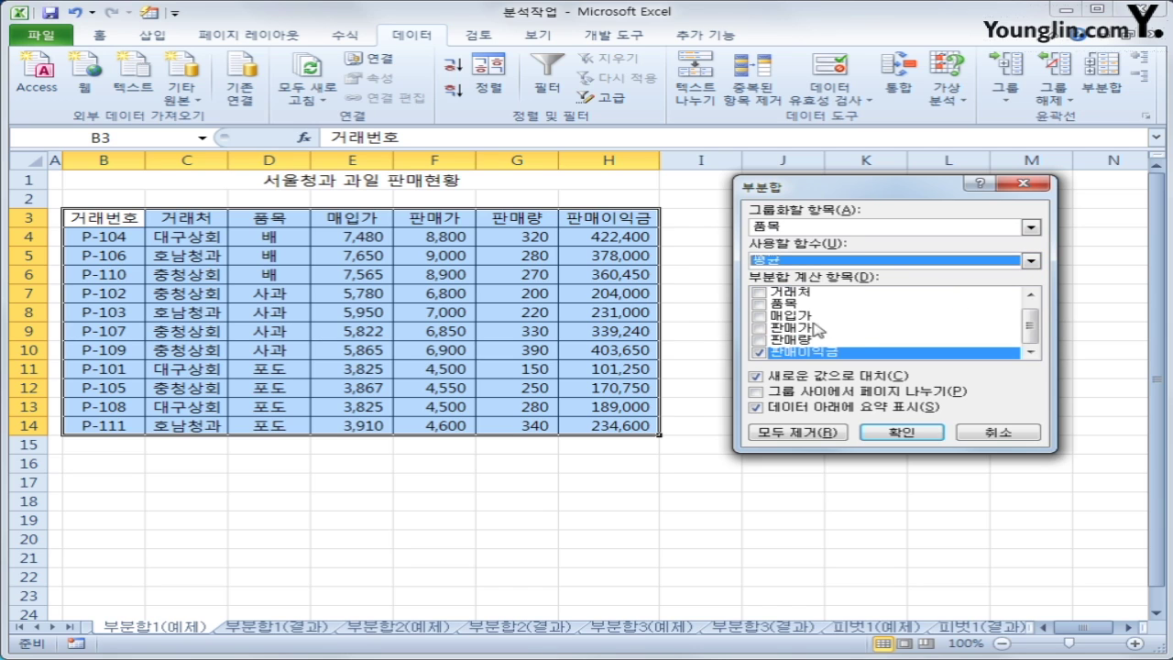
left_click(757, 317)
left_click(760, 328)
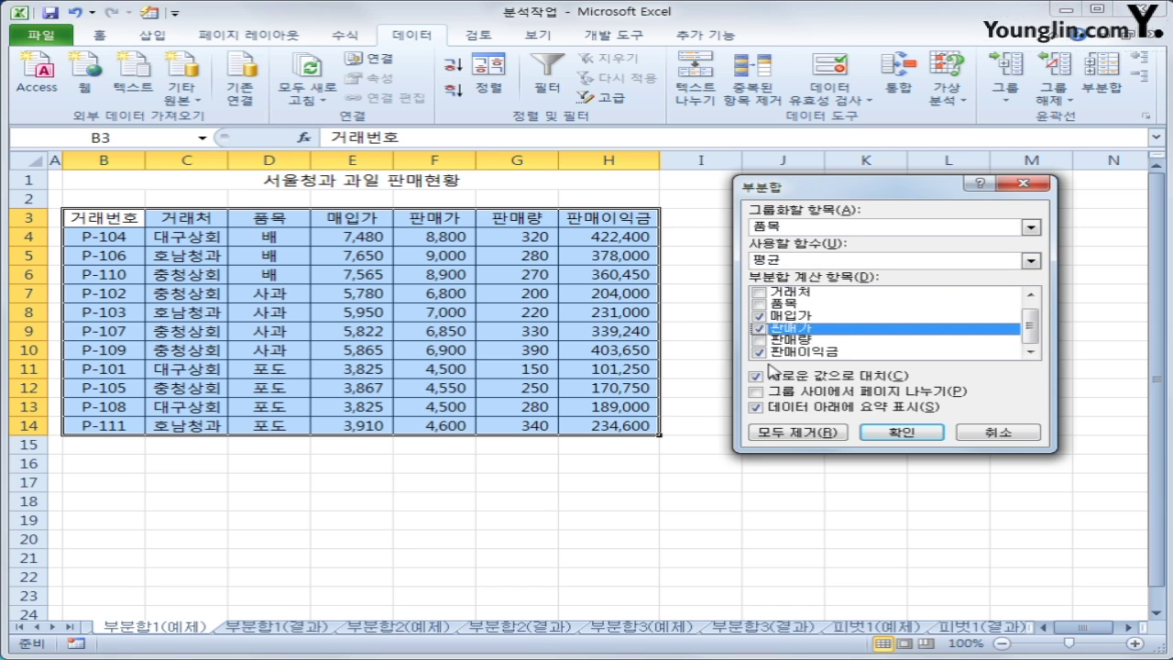
left_click(760, 353)
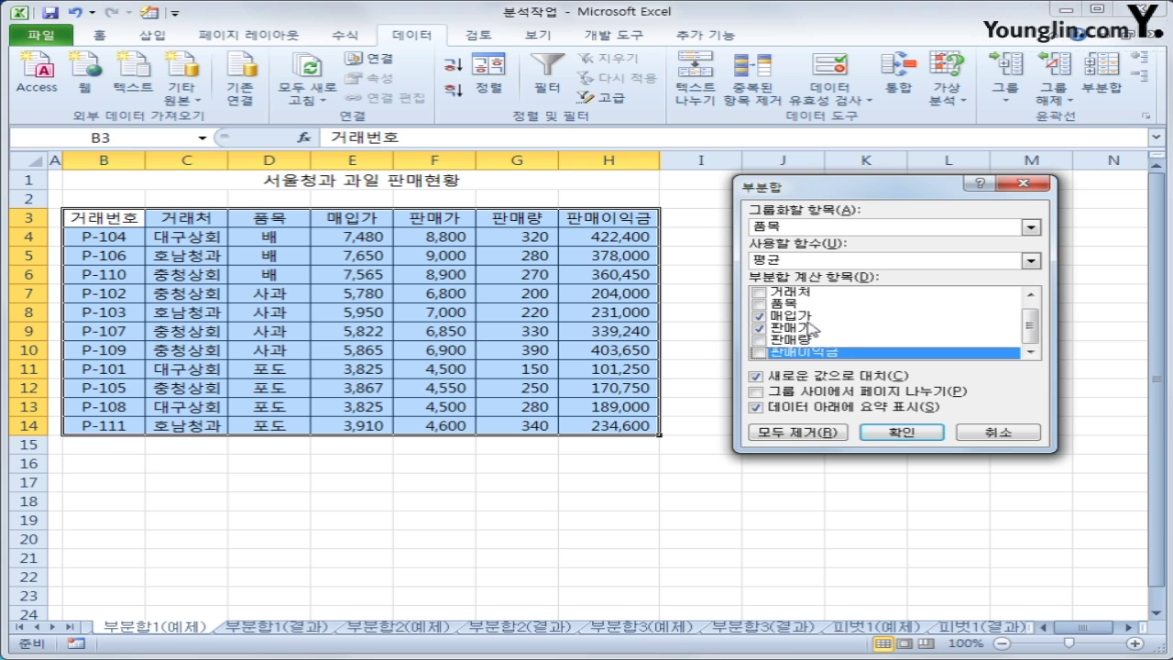
left_click(902, 432)
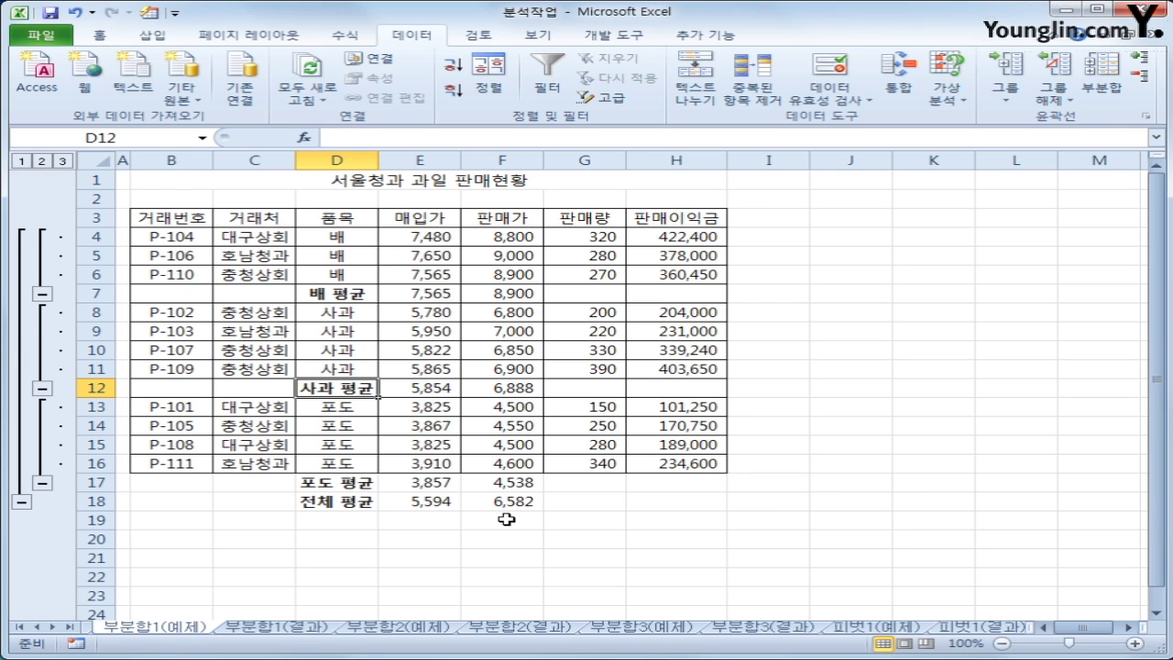
Set up a second subtotal by 품목 with the 합계 function for 판매량 and 판매이익금, excluding 매입가 and 판매가
left_click(1103, 87)
left_click(818, 262)
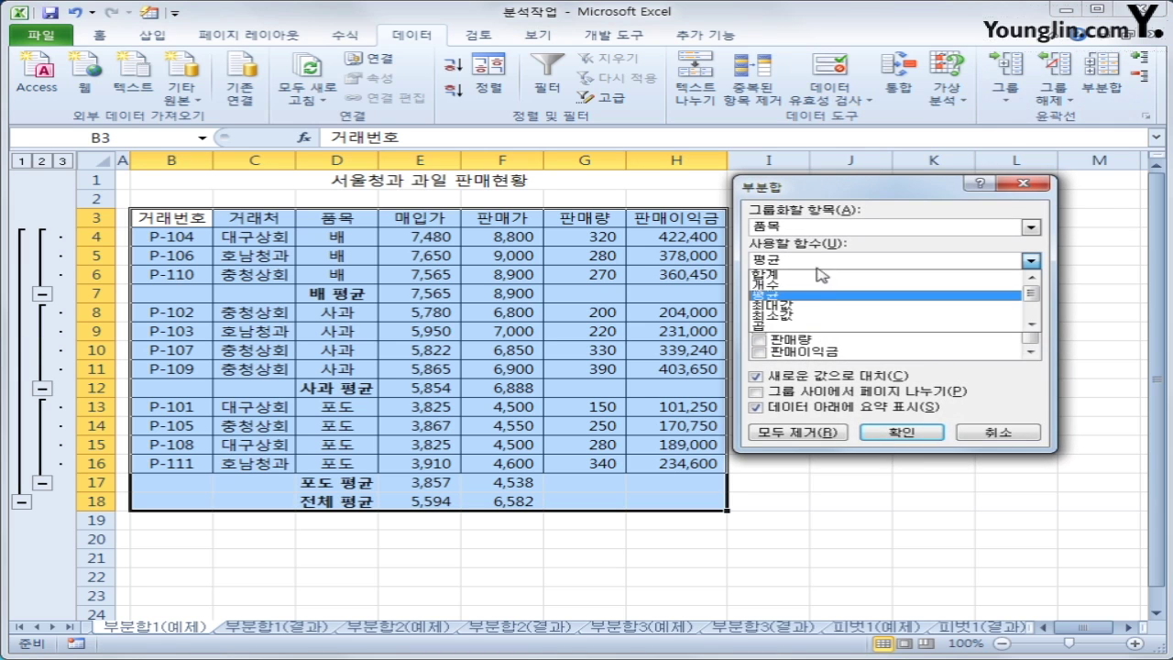
left_click(817, 276)
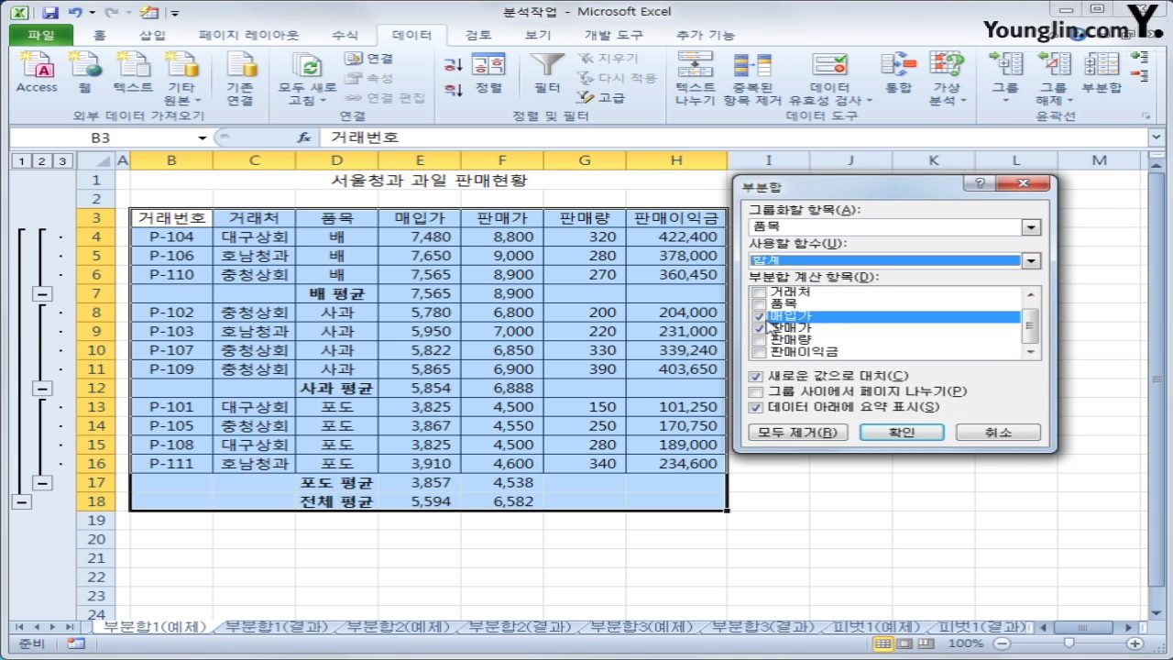
left_click(760, 319)
left_click(759, 328)
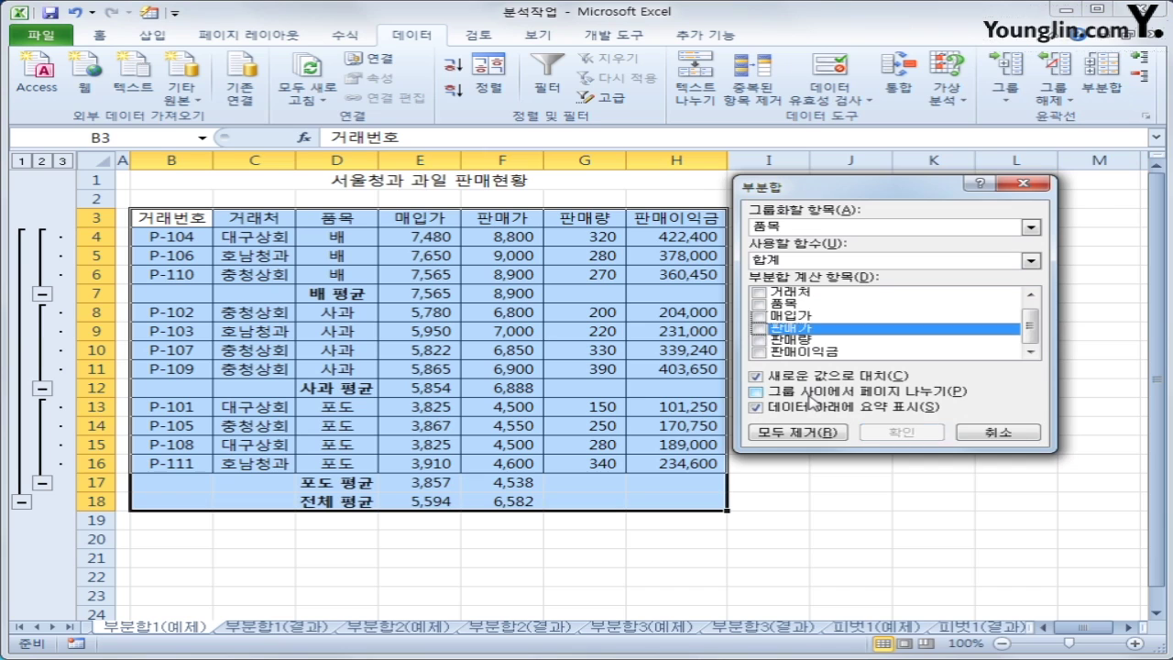
left_click(759, 340)
left_click(760, 352)
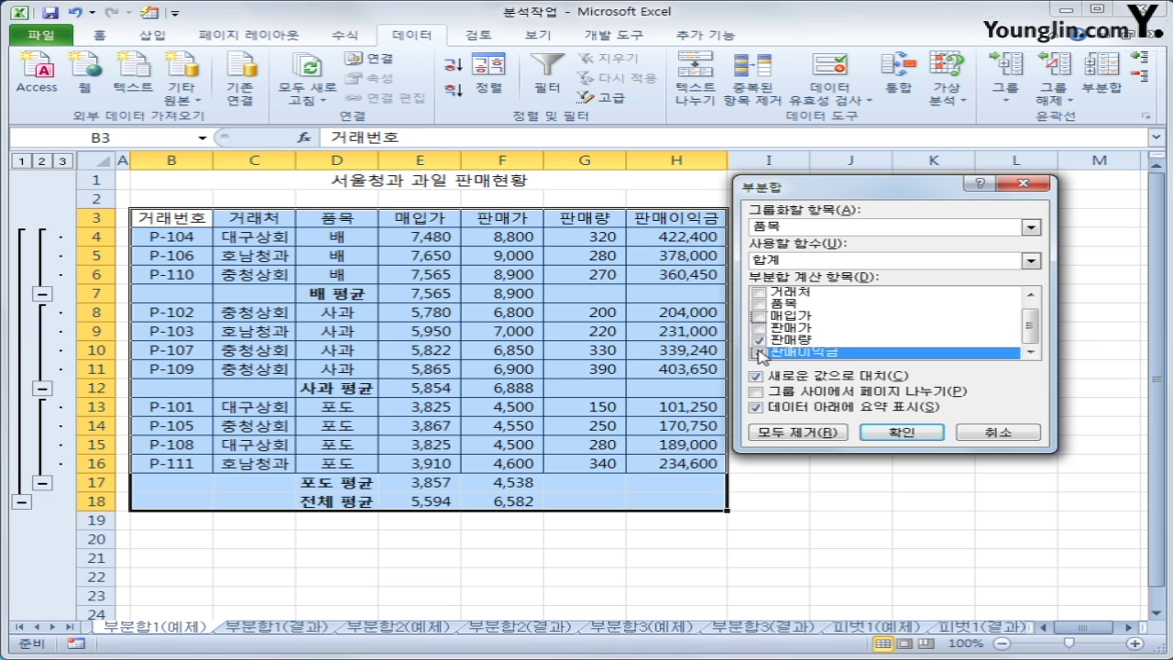
left_click(759, 353)
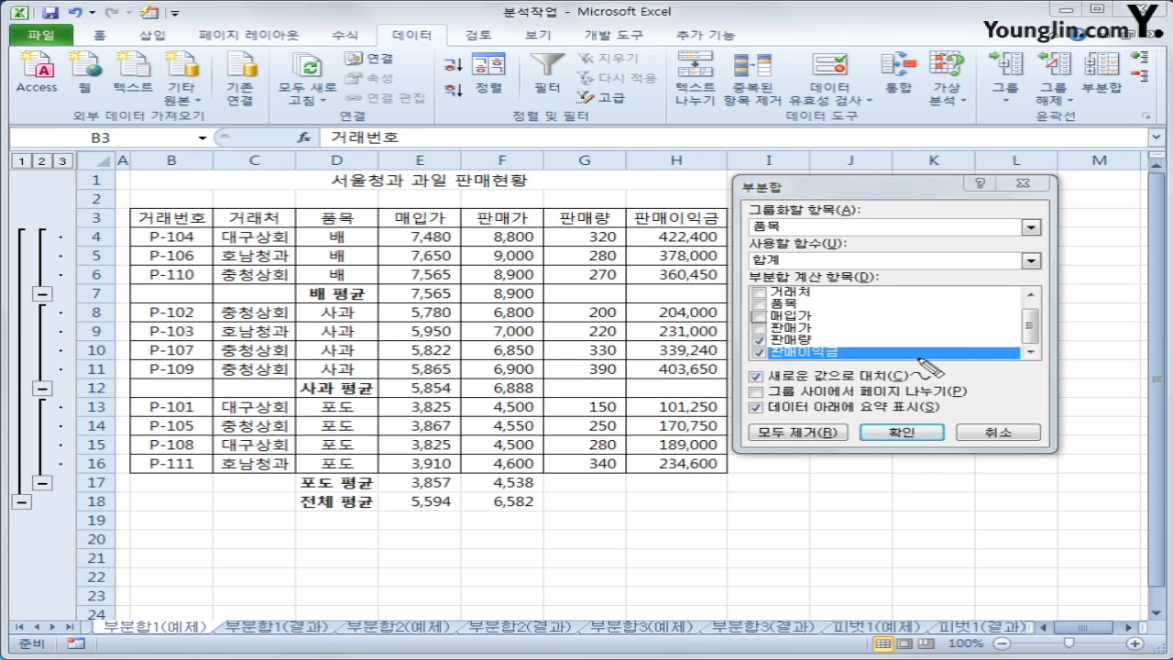
mouse_move(875, 448)
left_mouse_down()
mouse_move(917, 470)
mouse_move(931, 456)
left_mouse_up()
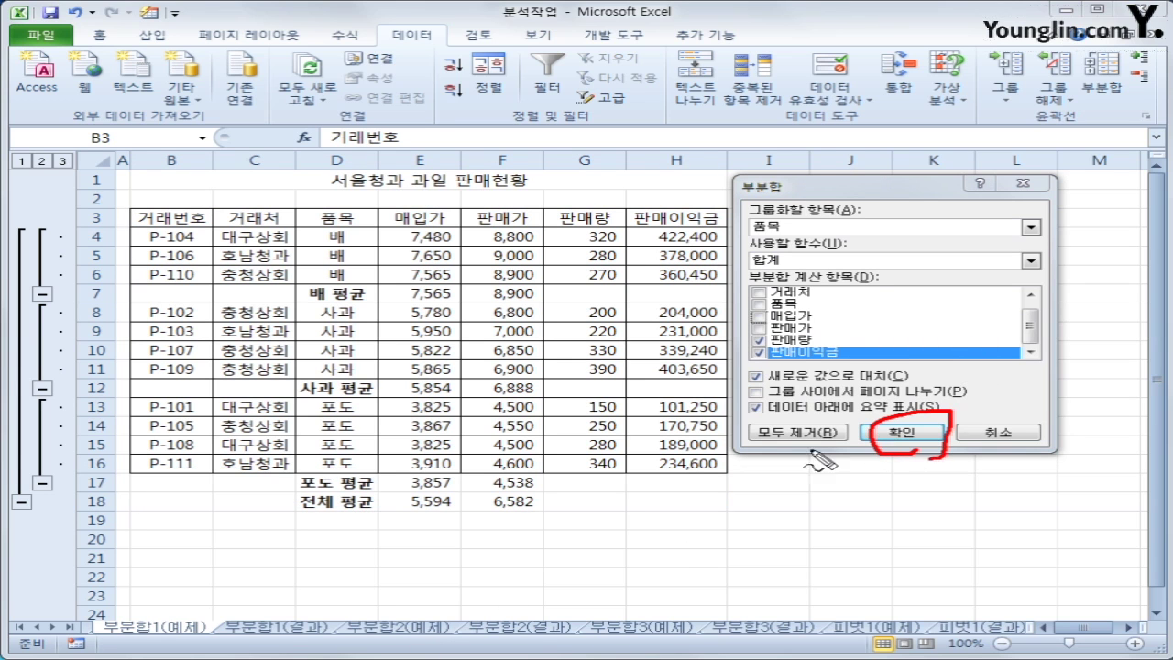
mouse_move(280, 305)
left_mouse_down()
mouse_move(310, 323)
mouse_move(560, 330)
mouse_move(309, 281)
mouse_move(286, 311)
left_mouse_up()
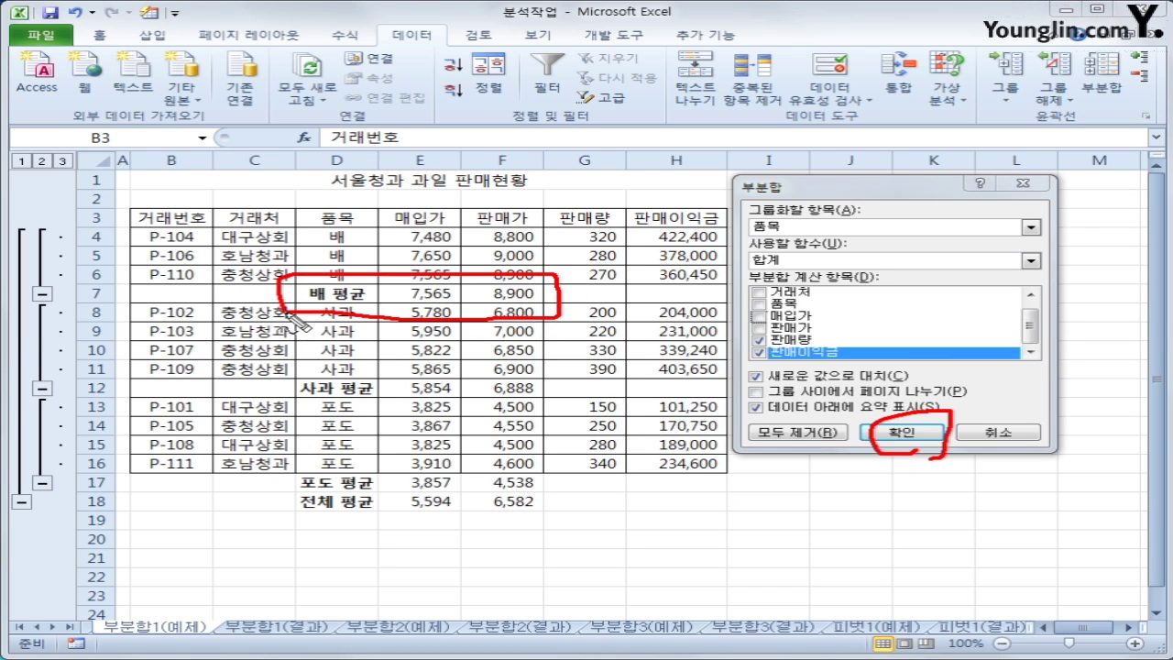
mouse_move(274, 375)
left_mouse_down()
mouse_move(279, 410)
mouse_move(570, 403)
mouse_move(266, 376)
left_mouse_up()
mouse_move(288, 463)
left_mouse_down()
mouse_move(287, 477)
mouse_move(537, 486)
mouse_move(240, 463)
left_mouse_up()
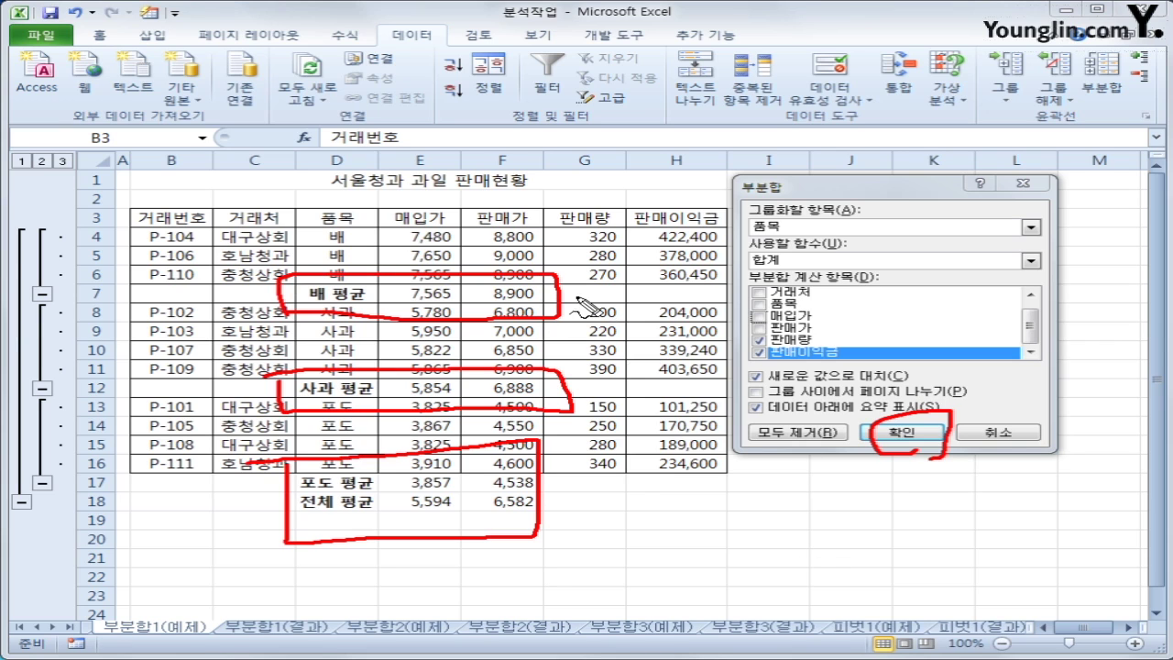
mouse_move(816, 274)
left_mouse_down()
mouse_move(754, 249)
mouse_move(825, 282)
left_mouse_up()
mouse_move(777, 381)
left_mouse_down()
mouse_move(954, 365)
mouse_move(747, 371)
mouse_move(825, 396)
left_mouse_up()
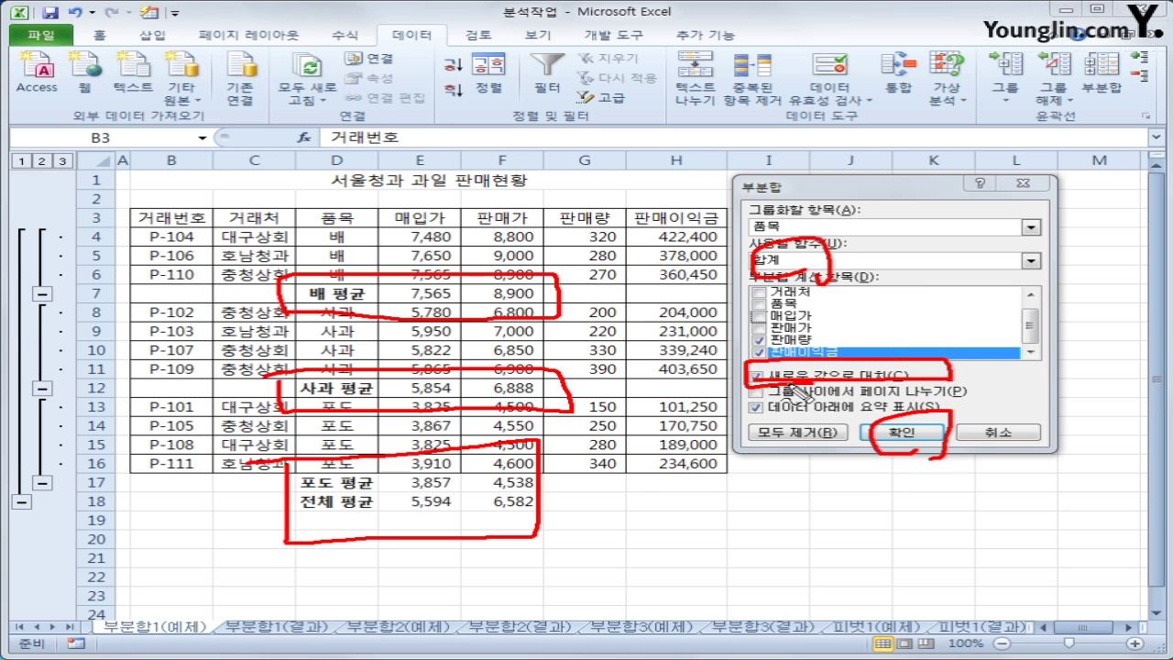
mouse_move(760, 379)
left_mouse_down()
mouse_move(805, 367)
mouse_move(777, 378)
mouse_move(759, 368)
mouse_move(792, 383)
left_mouse_up()
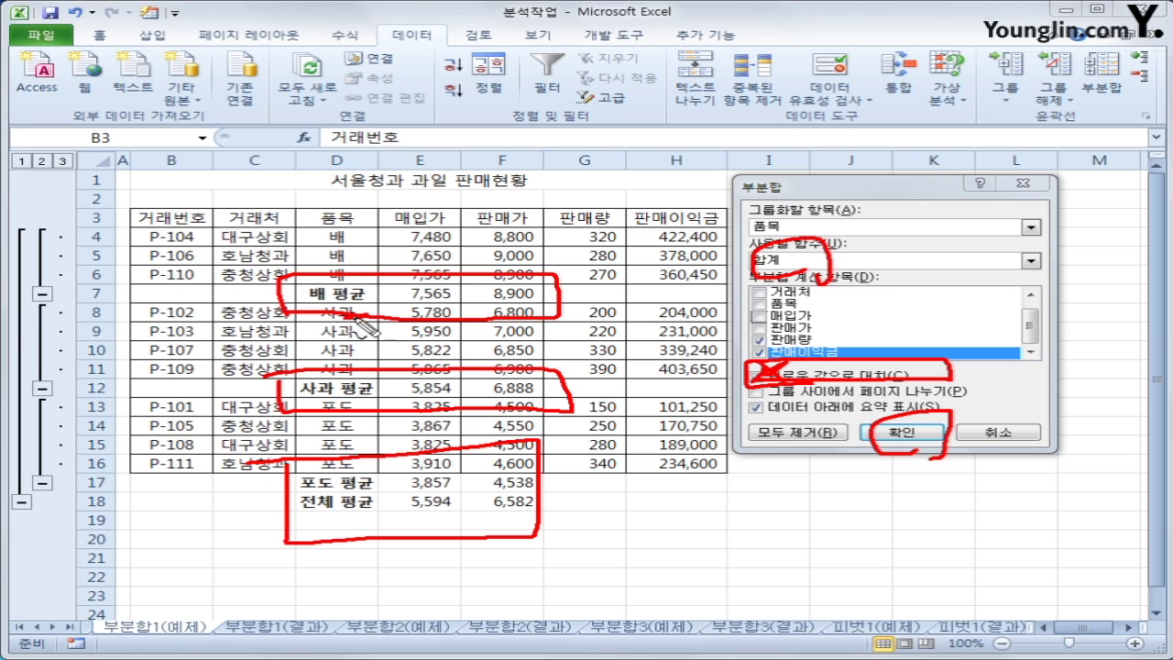
Apply the second subtotal with 새로운 값으로 대치 turned off, keeping the existing average subtotals alongside the sums
left_click_drag(369, 316, 371, 330)
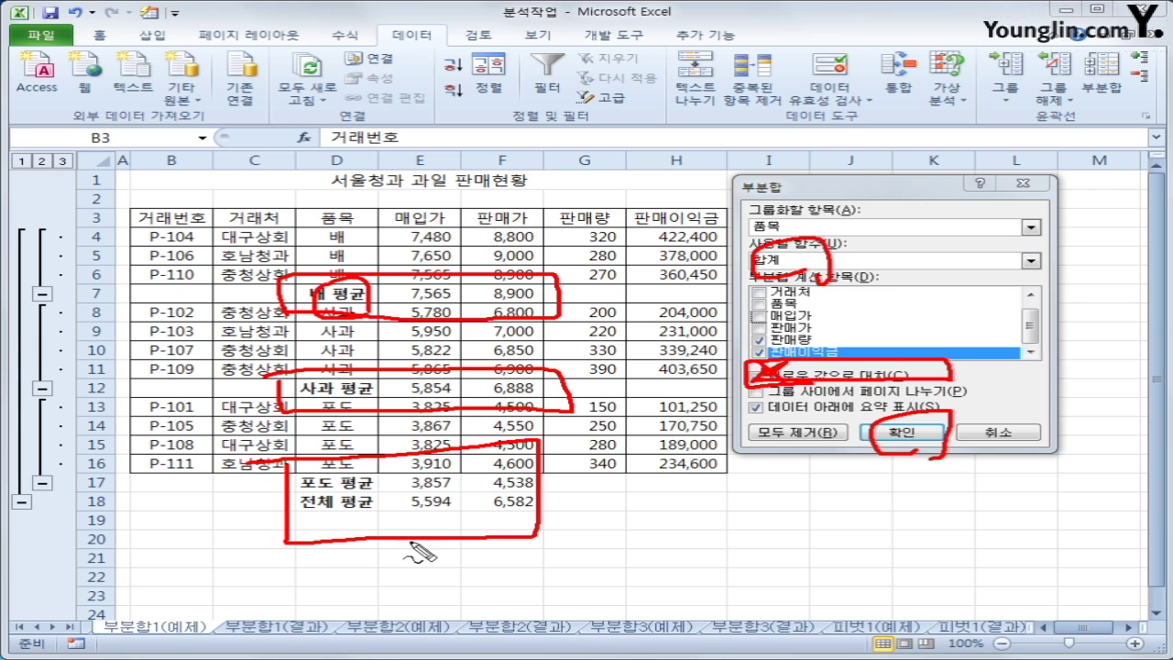
key("e")
left_click(776, 377)
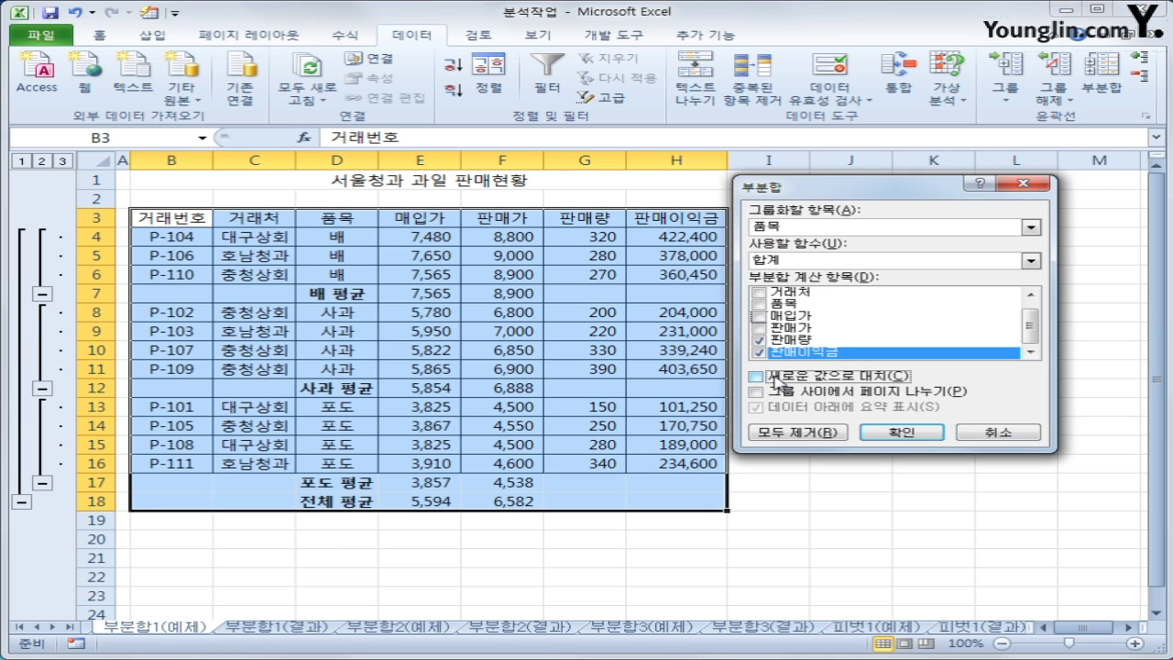
left_click(885, 432)
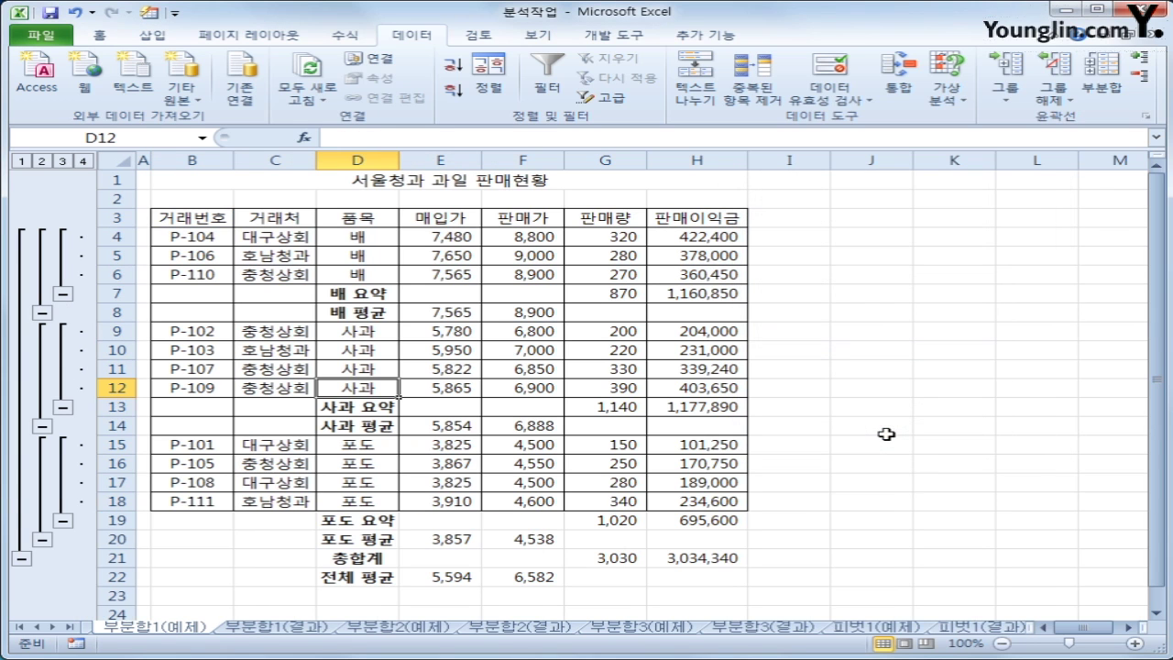
left_click(362, 310)
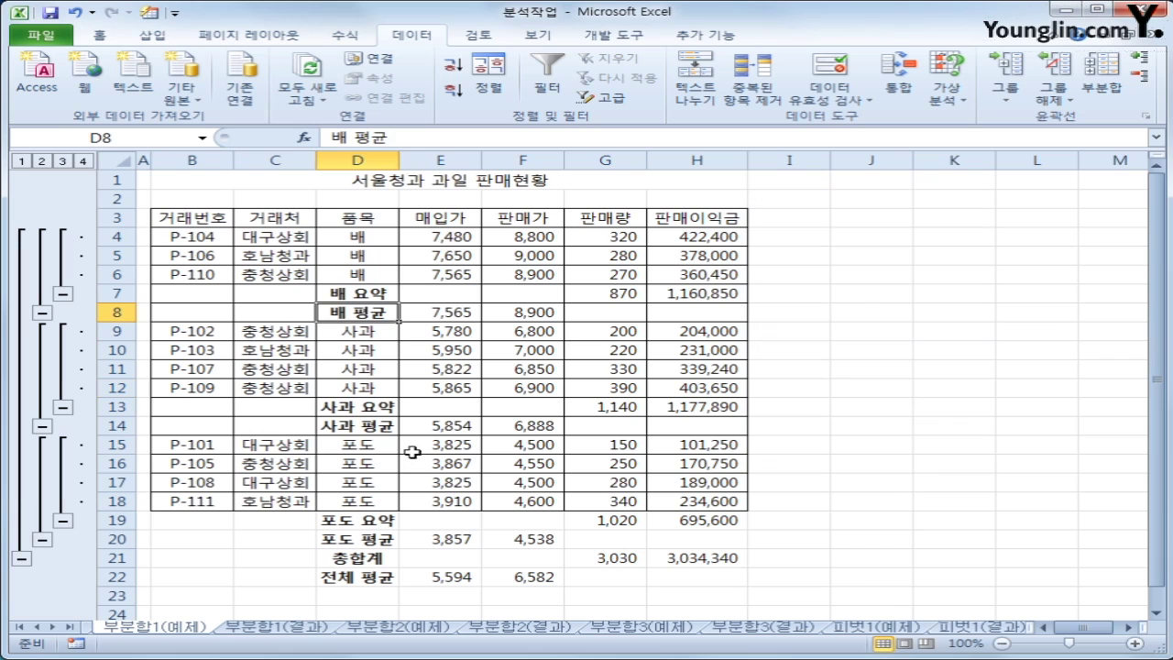
left_click(394, 295)
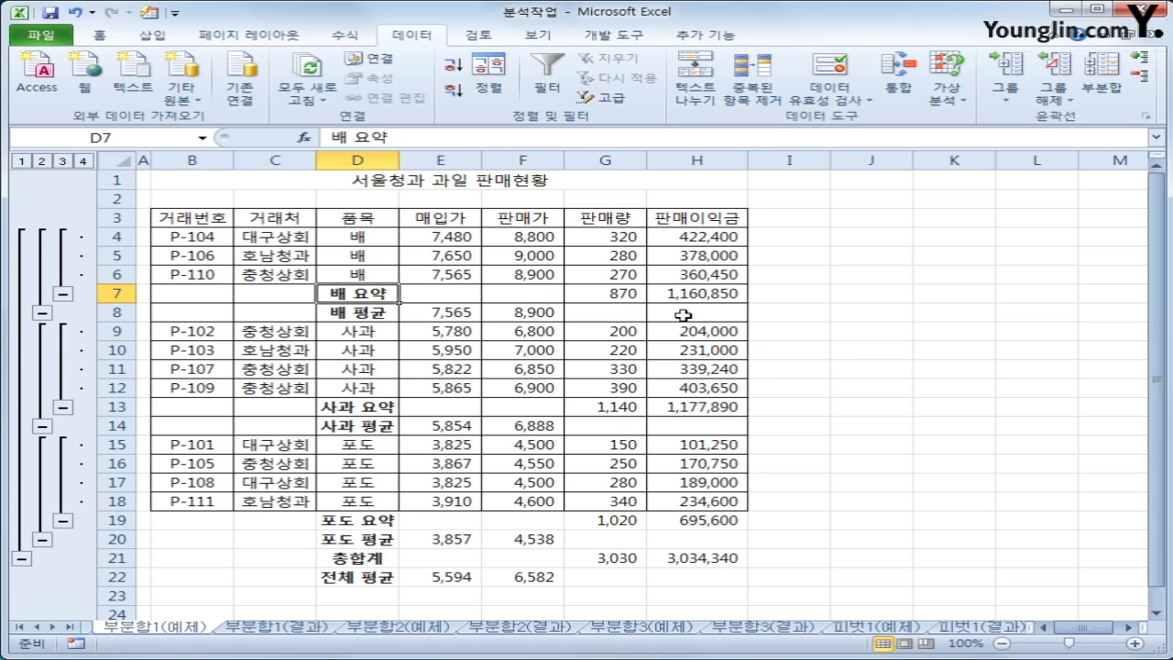
On the 부분합2(예제) sheet, try to sort the car sales table by 부서명 in ascending order from its header cell
left_click(412, 628)
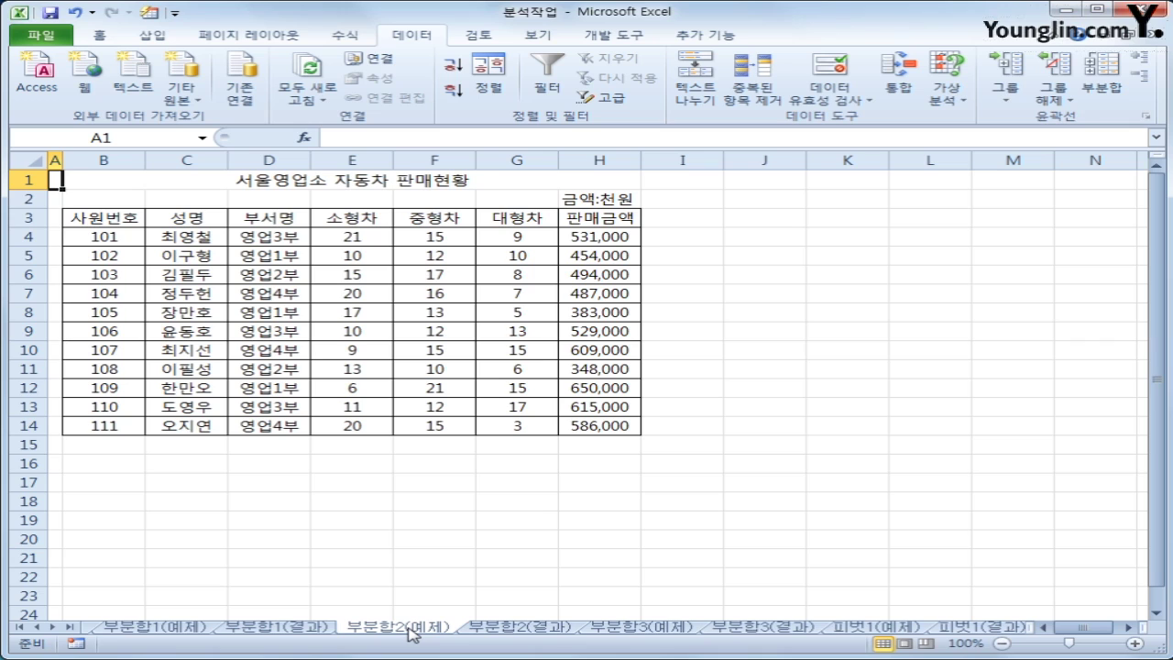
left_click(271, 181)
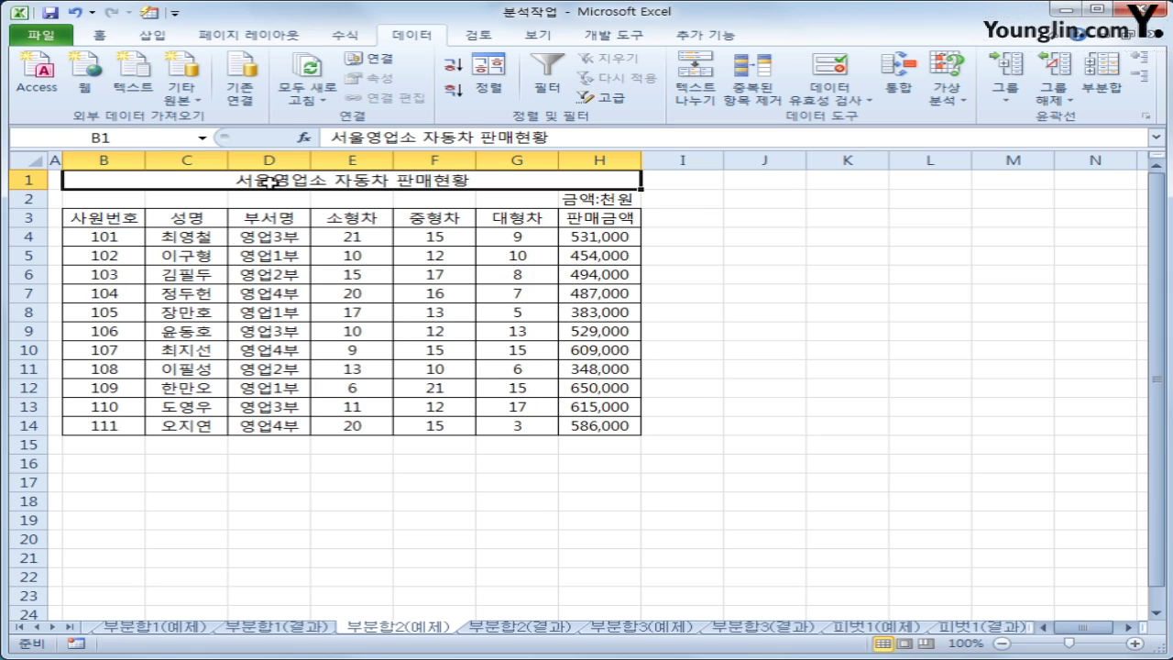
left_click(291, 220)
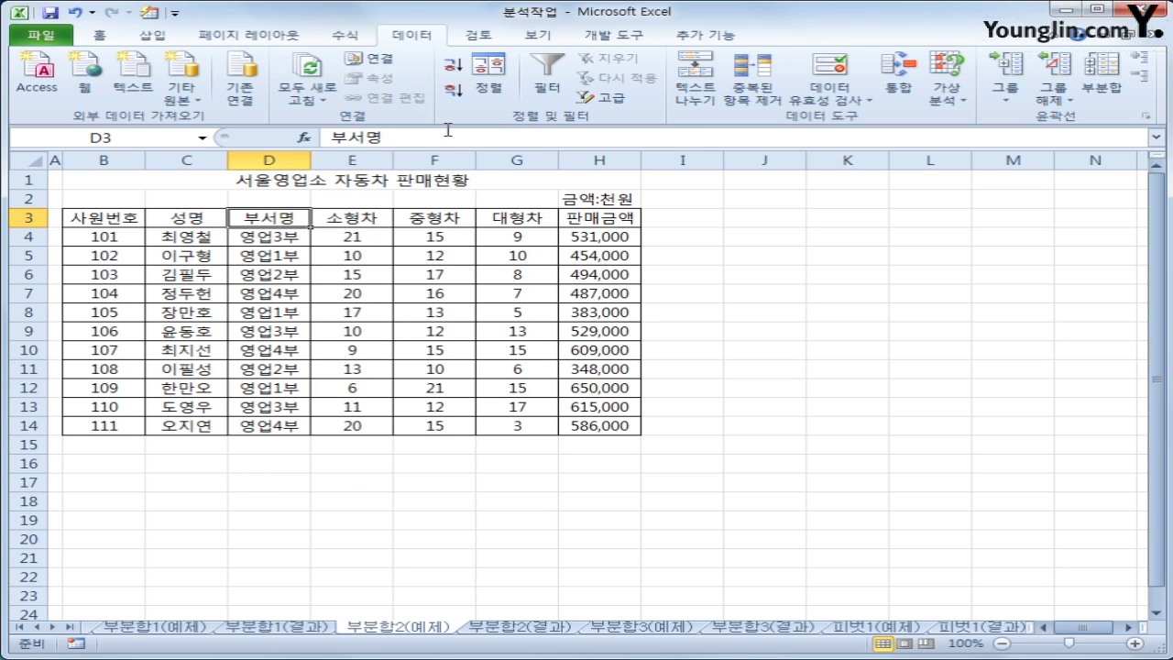
left_click(455, 69)
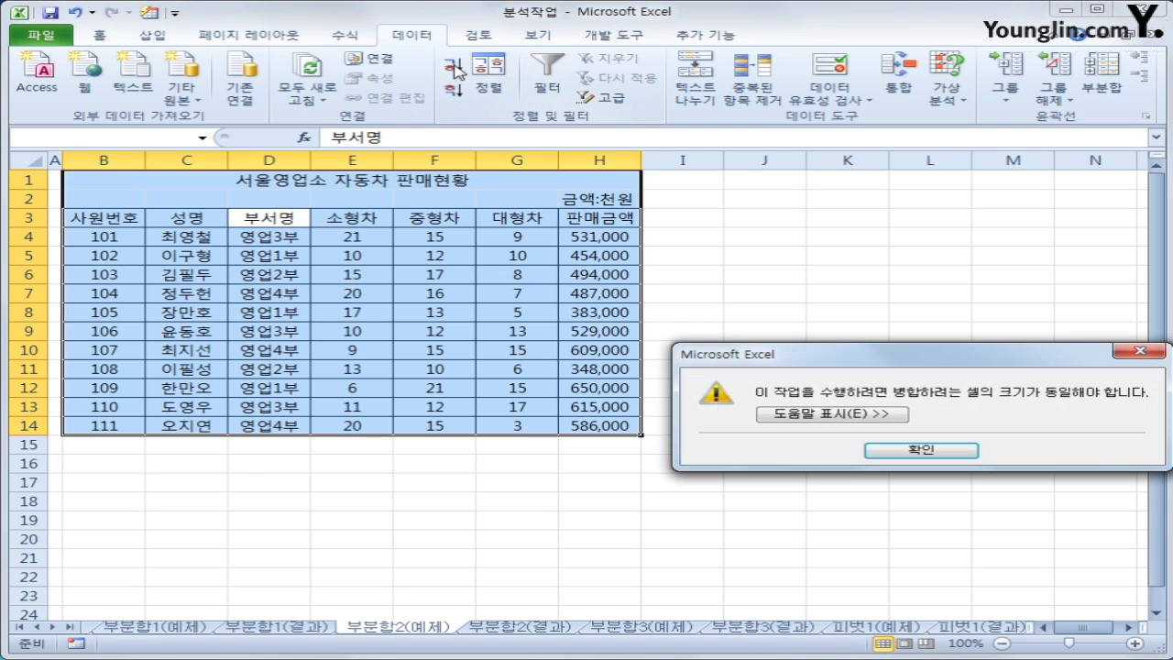
left_click_drag(854, 357, 604, 323)
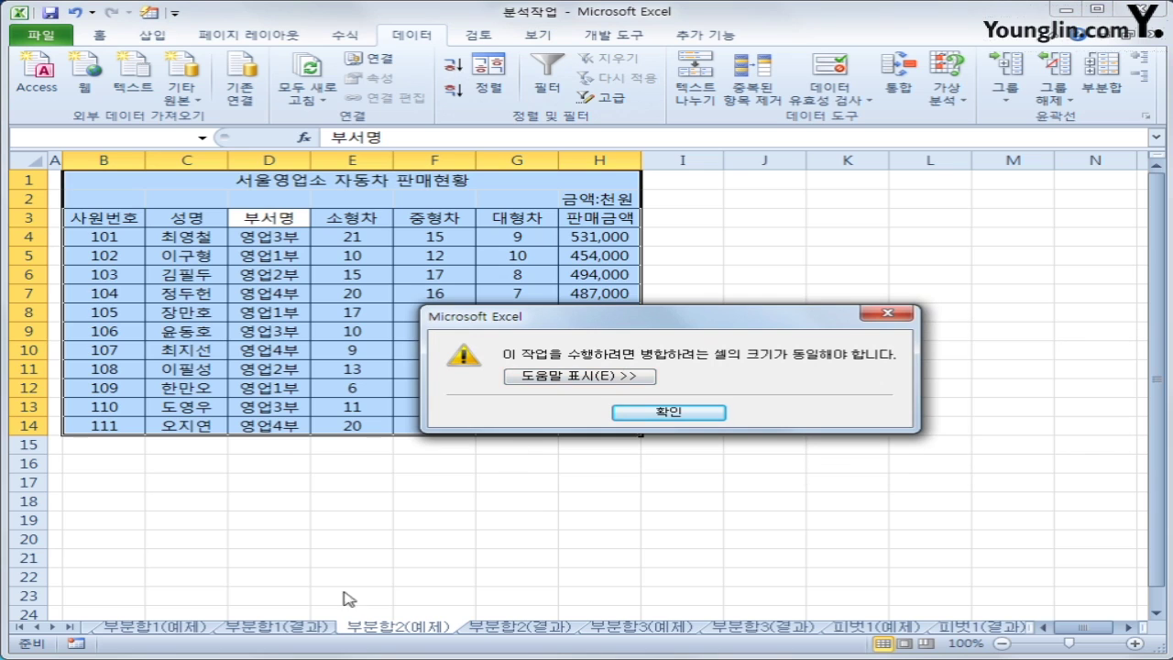
key("ctrl+2")
left_click_drag(647, 354, 875, 354)
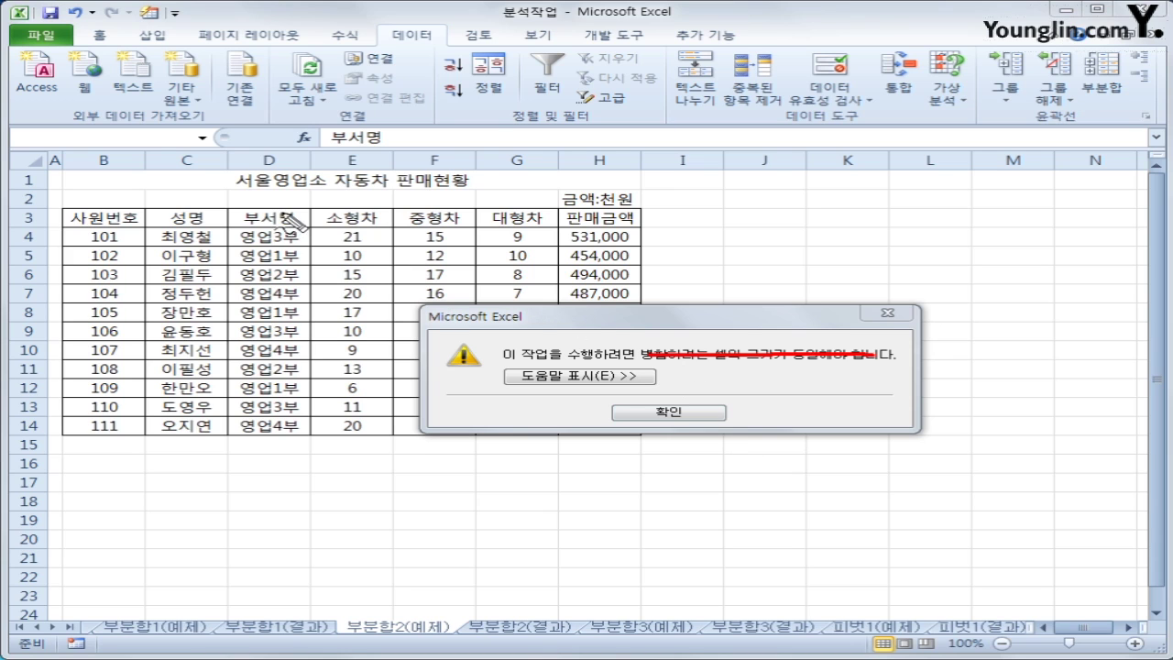
mouse_move(101, 170)
left_mouse_down()
mouse_move(275, 199)
mouse_move(484, 197)
mouse_move(284, 169)
mouse_move(125, 171)
left_mouse_up()
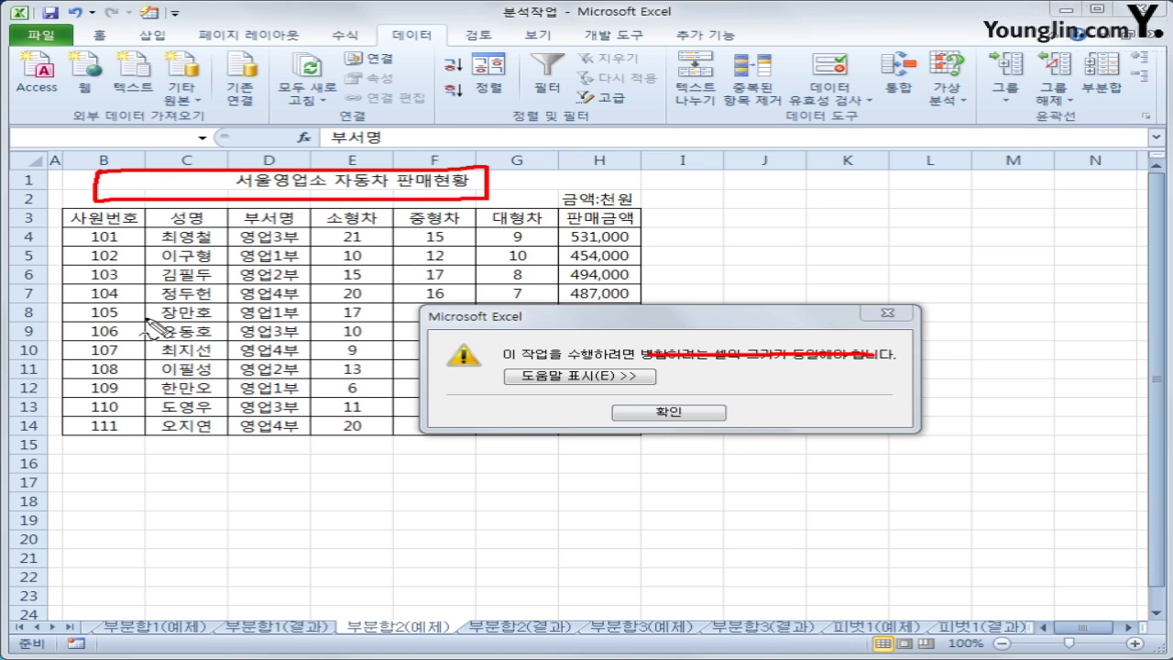
mouse_move(64, 215)
left_mouse_down()
mouse_move(76, 399)
mouse_move(559, 438)
mouse_move(600, 257)
mouse_move(233, 216)
mouse_move(71, 231)
left_mouse_up()
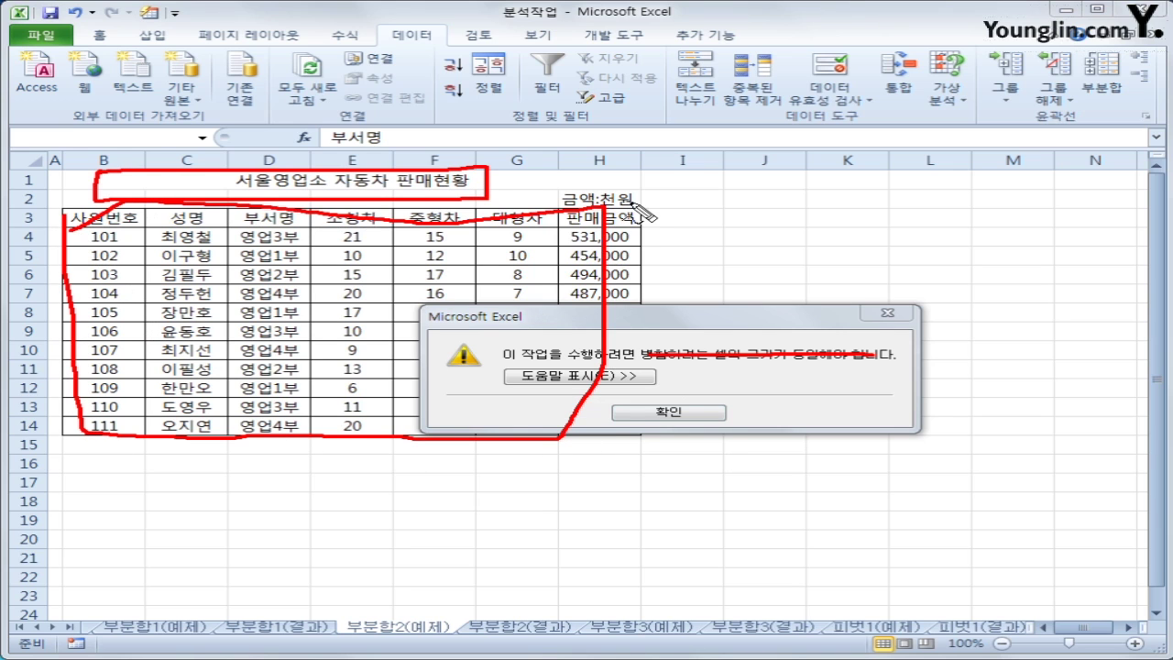
mouse_move(637, 209)
left_mouse_down()
mouse_move(555, 194)
mouse_move(641, 220)
left_mouse_up()
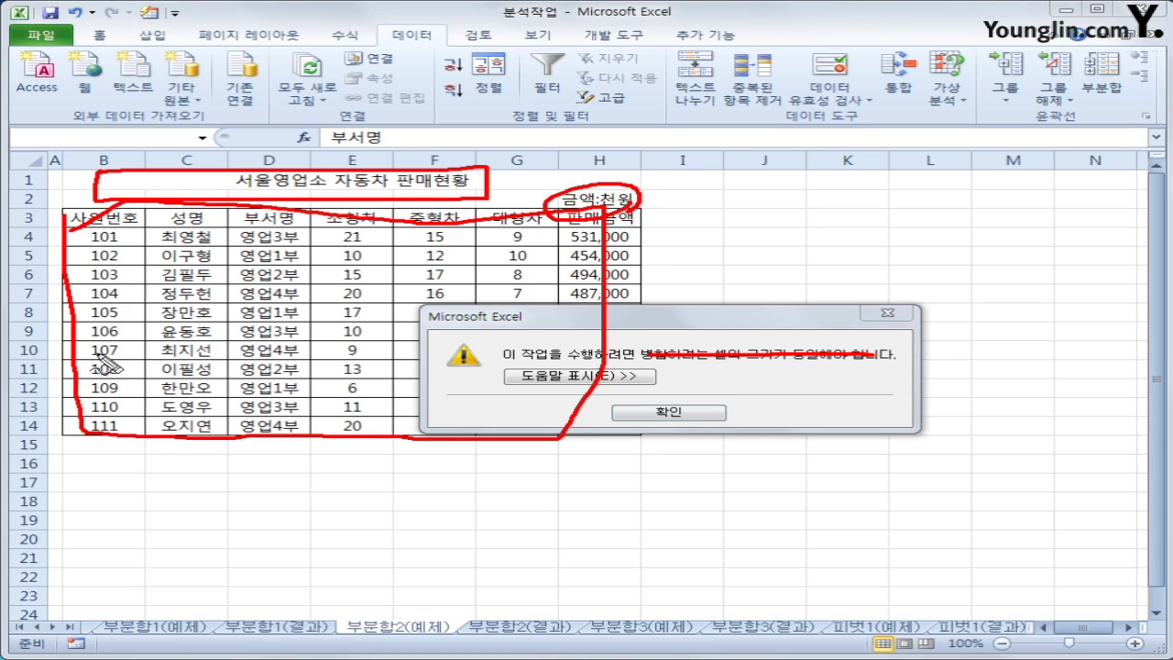
mouse_move(58, 171)
left_mouse_down()
mouse_move(48, 403)
mouse_move(334, 438)
mouse_move(683, 385)
mouse_move(674, 220)
mouse_move(646, 174)
mouse_move(58, 168)
left_mouse_up()
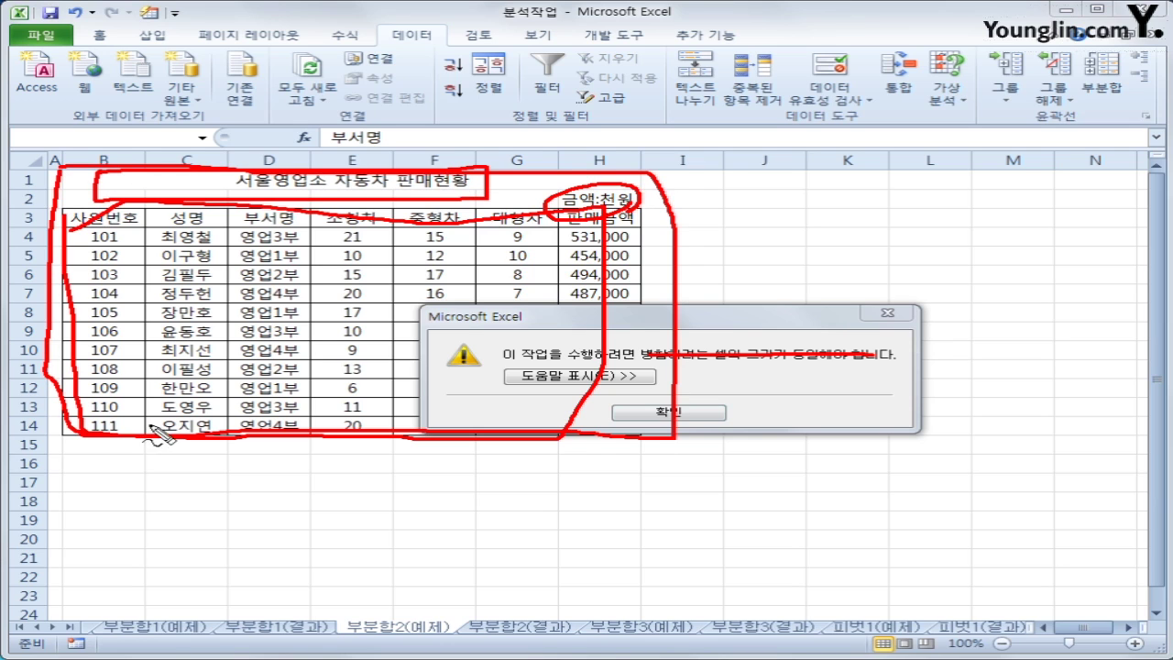
left_click_drag(486, 188, 548, 173)
key("Escape")
Dismiss the warning, then sort only the car sales table range B3:H14 by 부서명 values in ascending order (오름차순)
left_click(653, 415)
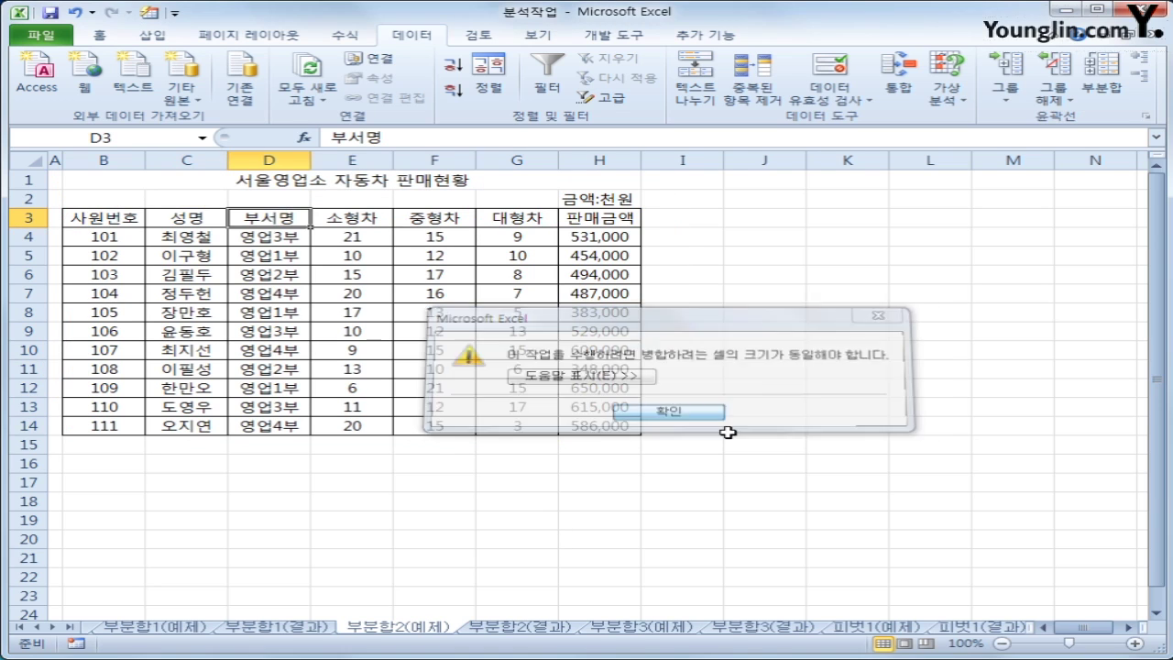
left_click(739, 426)
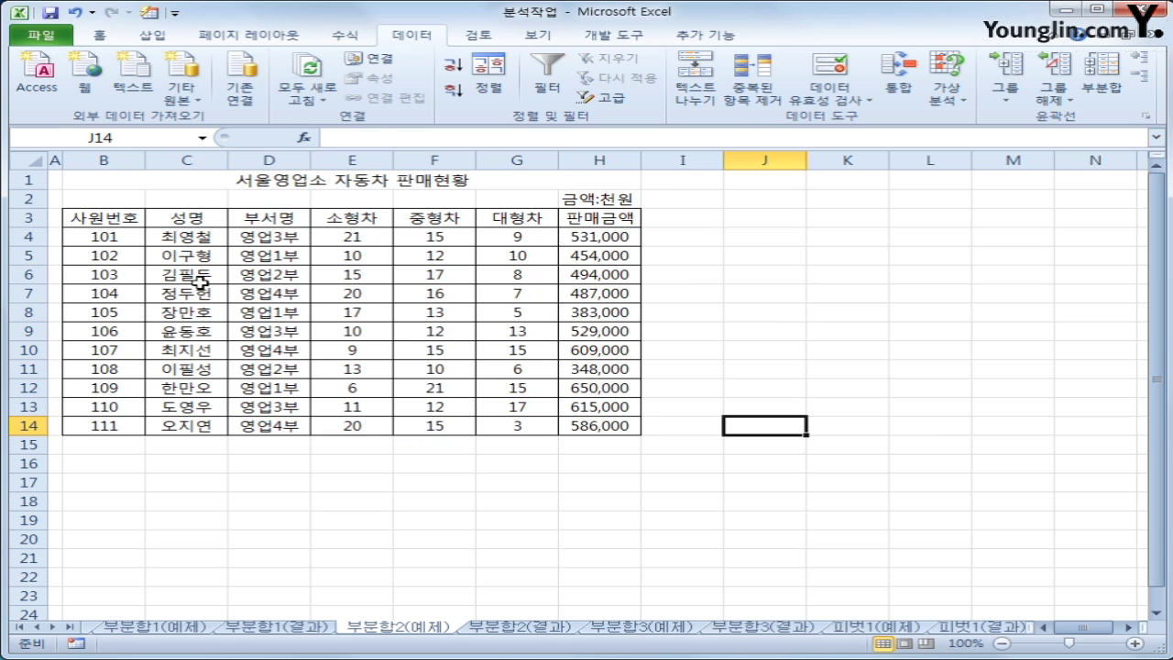
left_click_drag(103, 220, 588, 425)
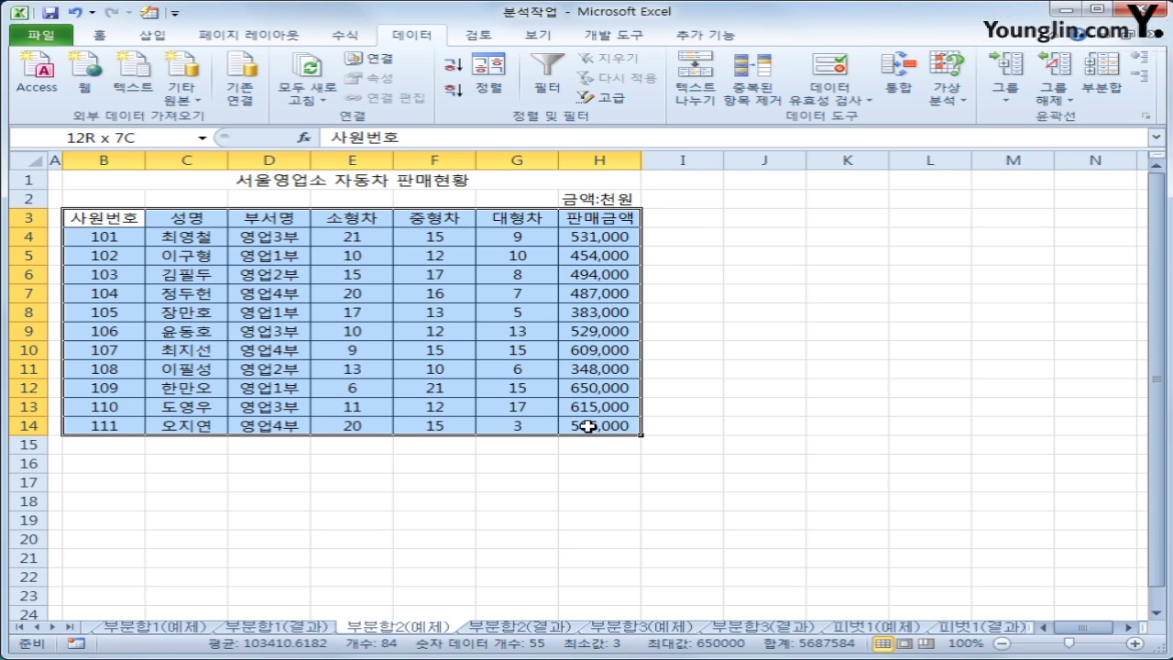
left_click_drag(587, 425, 587, 425)
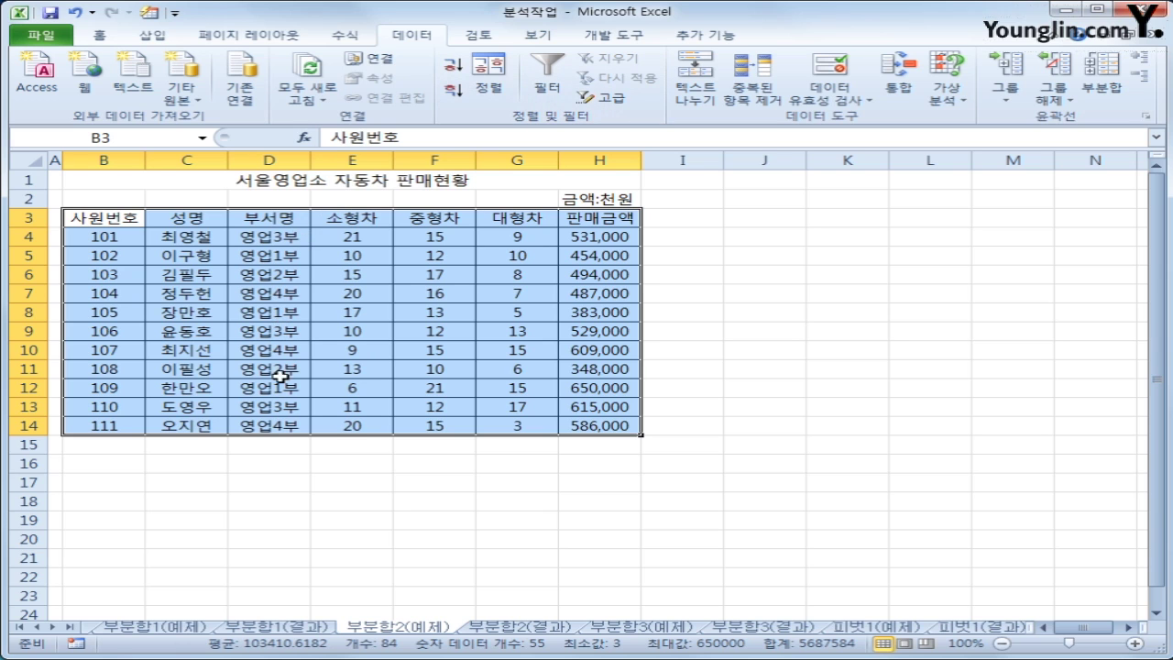
left_click(488, 78)
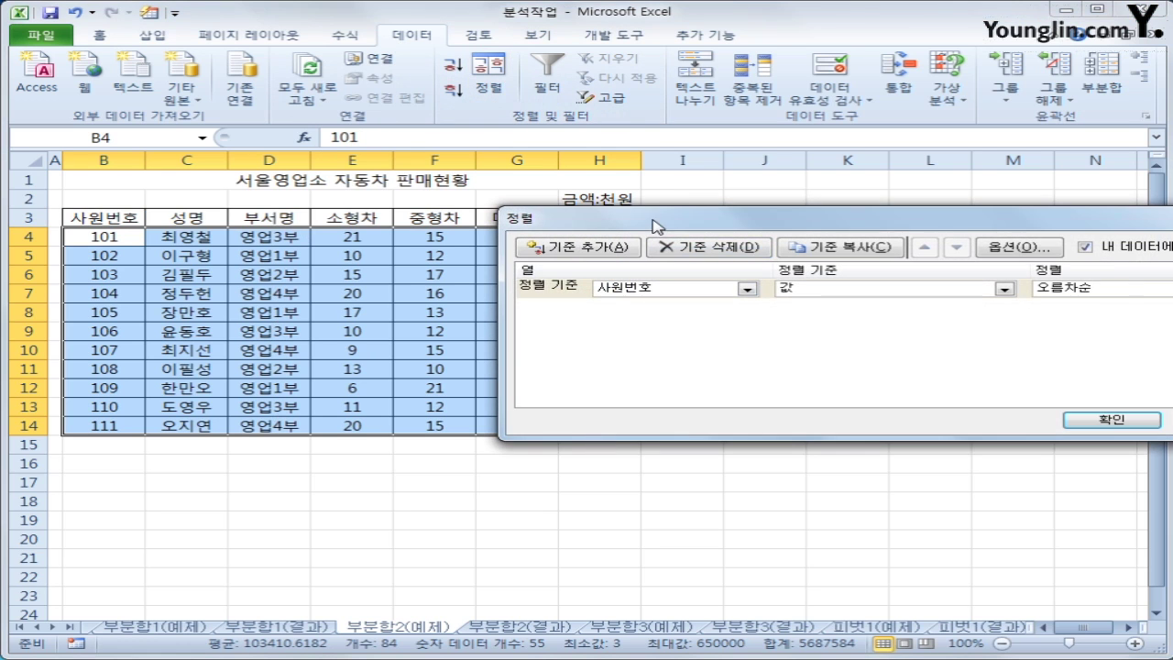
left_click_drag(659, 222, 330, 299)
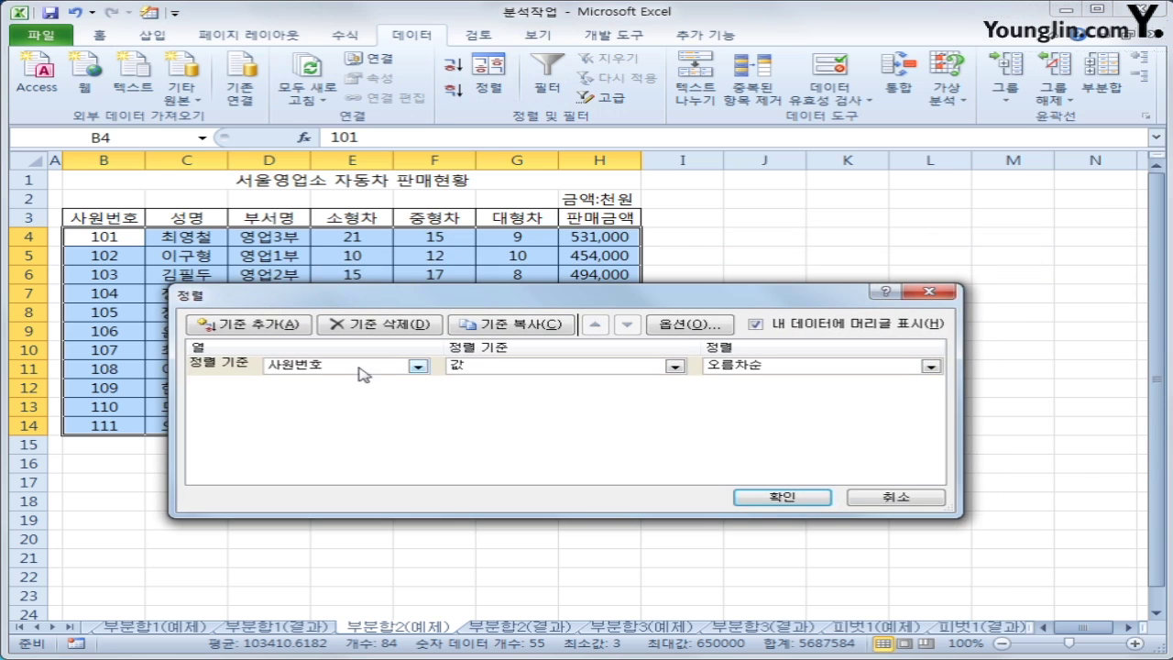
left_click(417, 366)
left_click(396, 414)
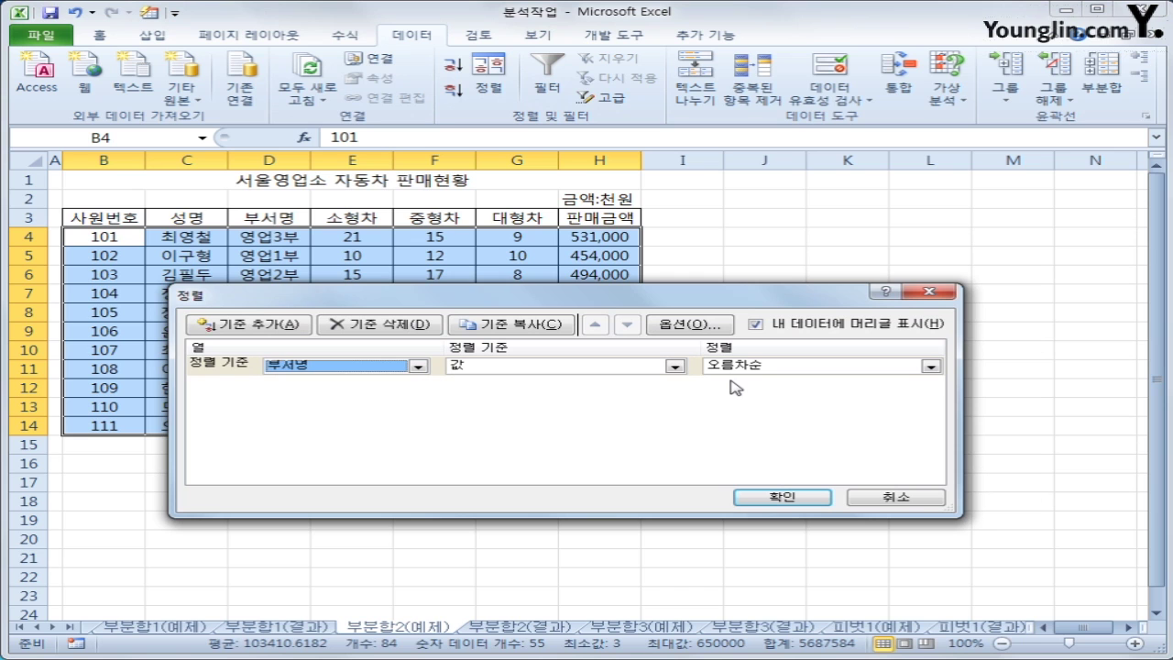
left_click(794, 497)
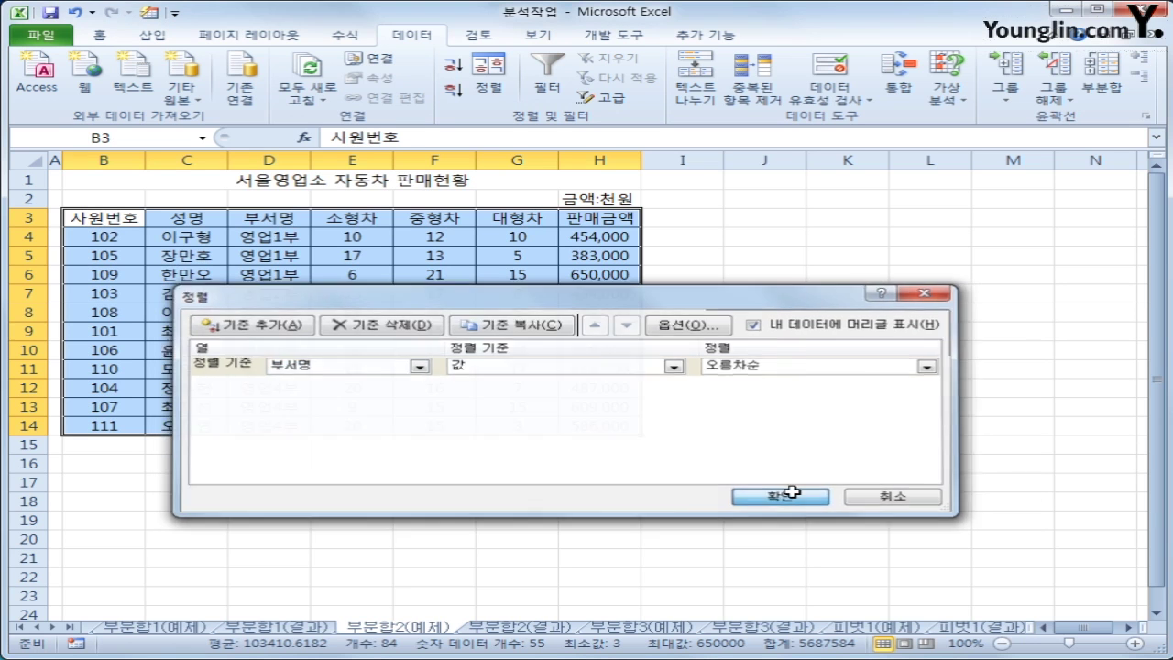
left_click_drag(273, 238, 280, 314)
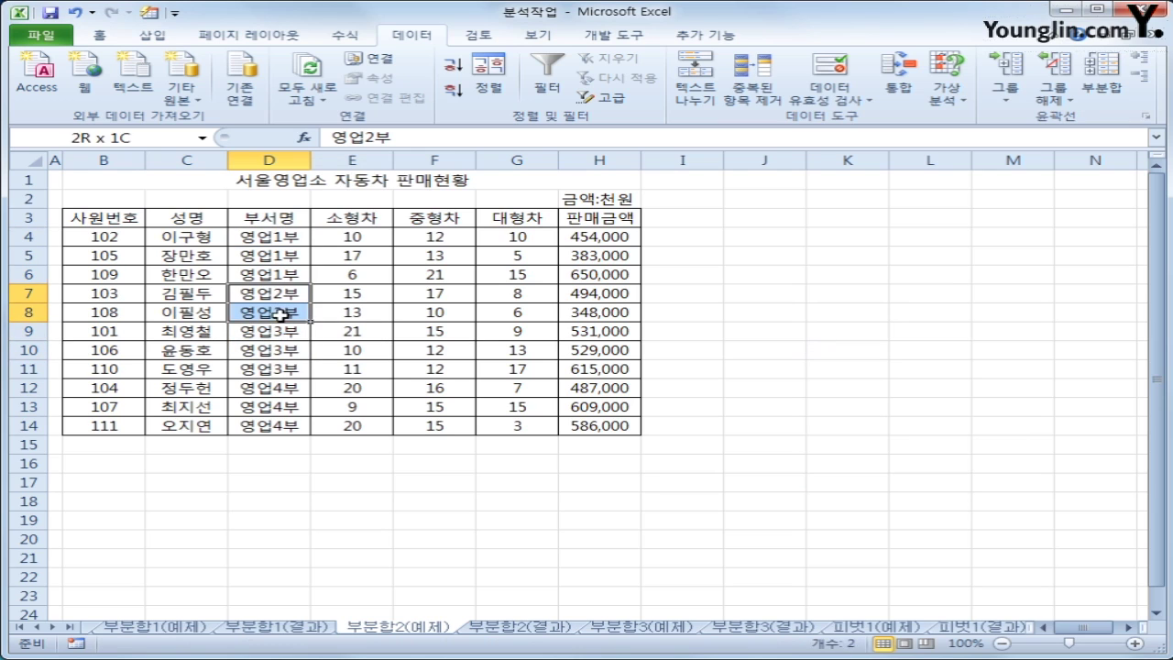
left_click(285, 332)
left_click(290, 428)
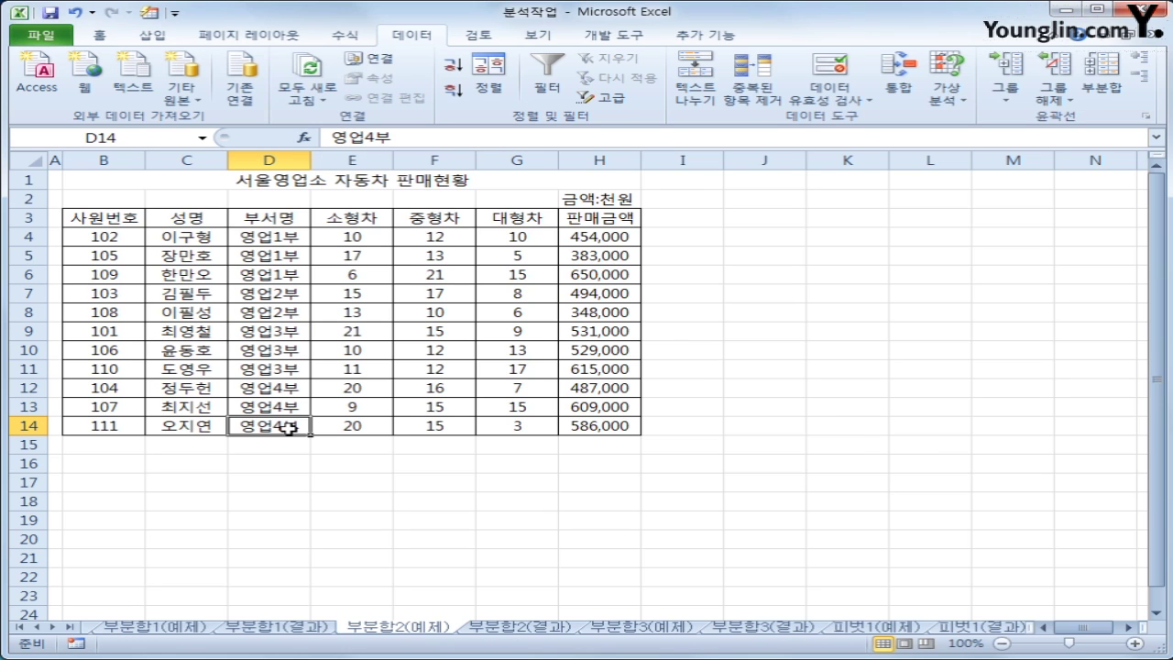
Add subtotals to the B3:H14 table, grouped by 부서명 with the 합계 function for 판매금액, and widen the 부서명 column
left_click_drag(120, 227, 576, 429)
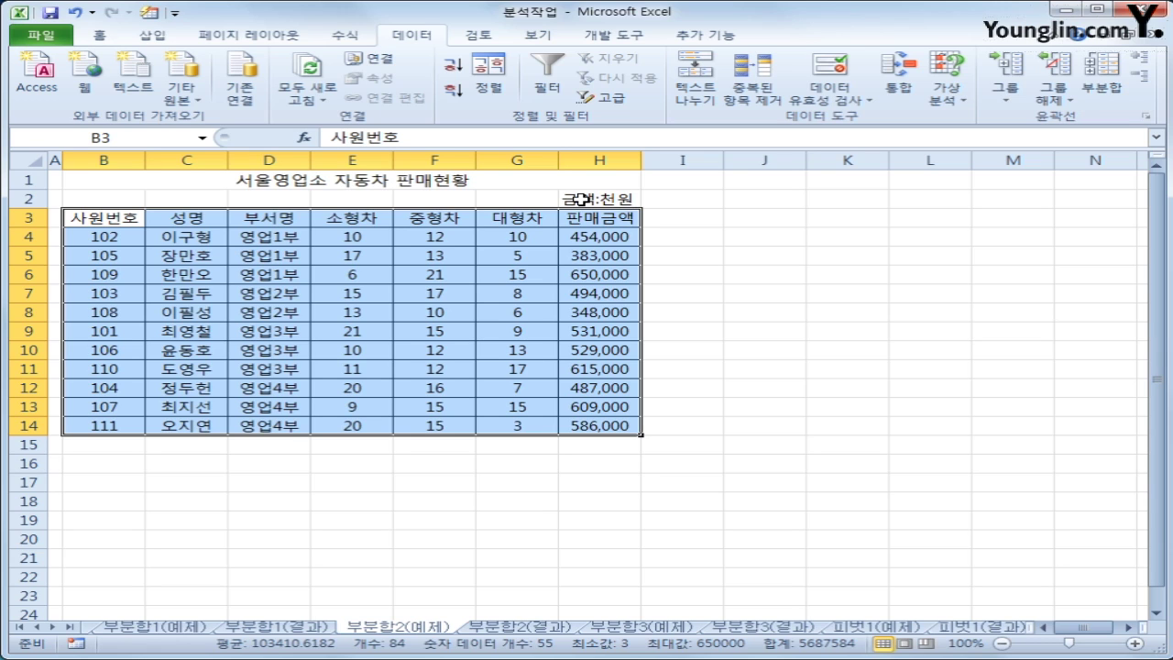
left_click(1105, 109)
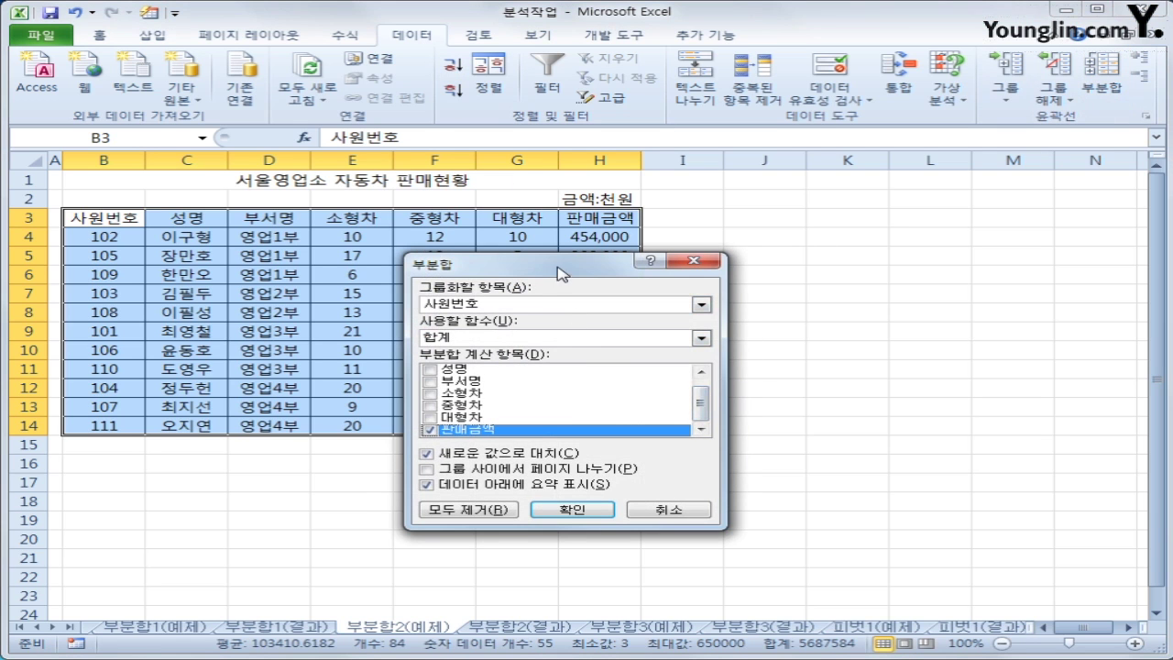
left_click_drag(561, 274, 848, 194)
left_click(977, 228)
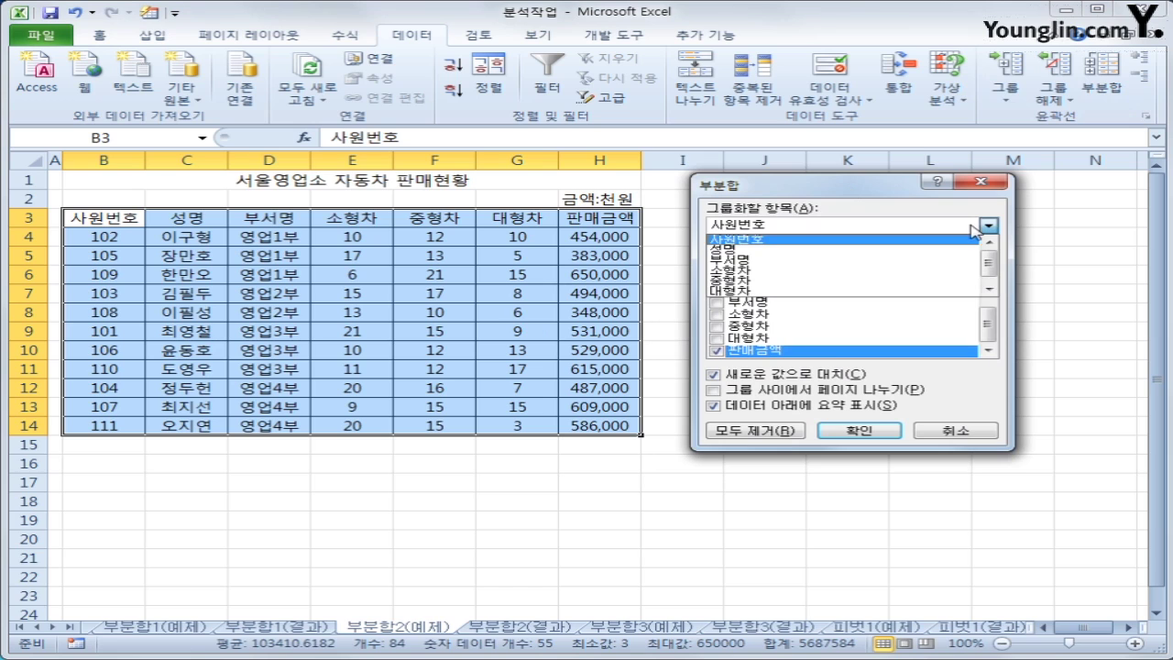
left_click(954, 259)
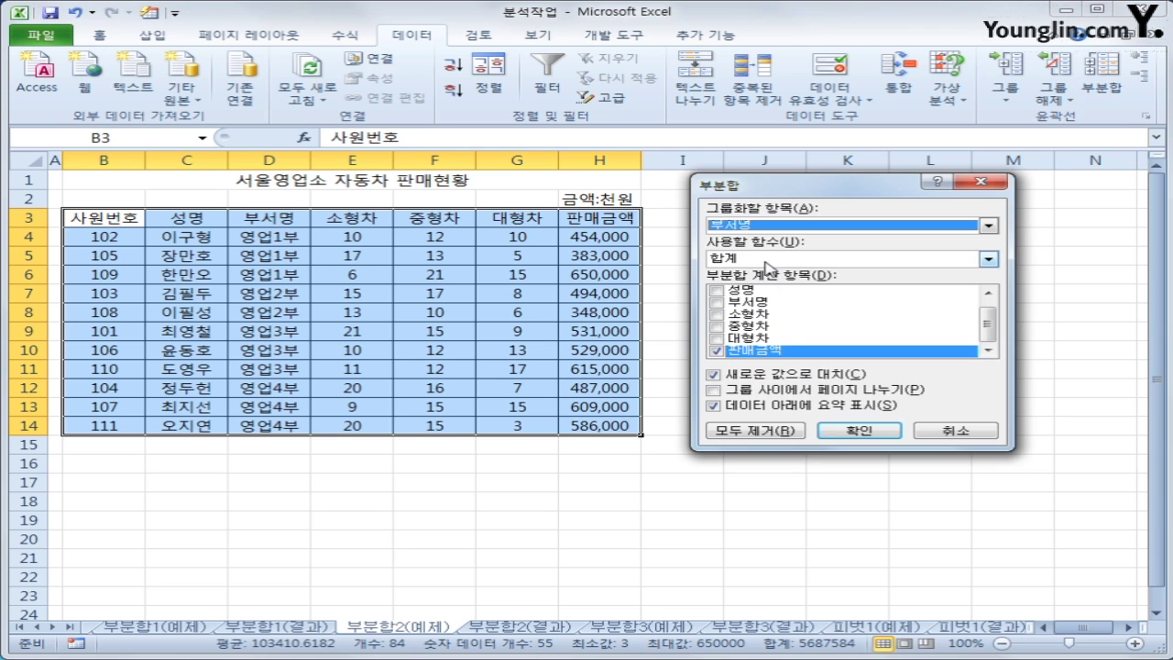
left_click(859, 430)
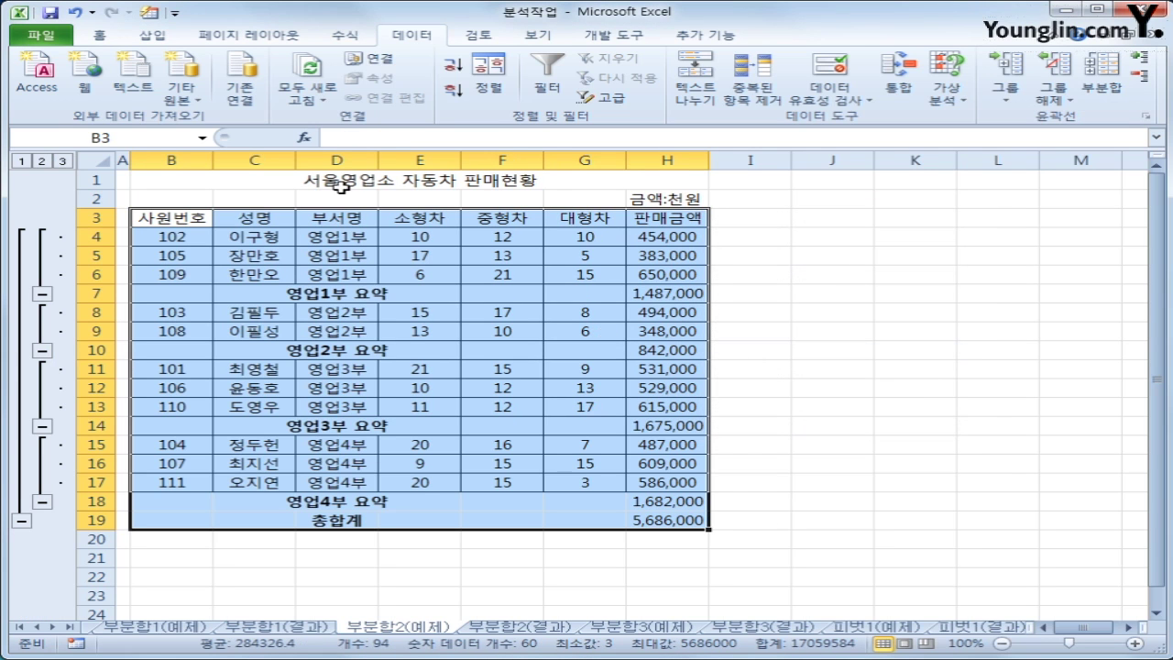
left_click_drag(377, 158, 416, 159)
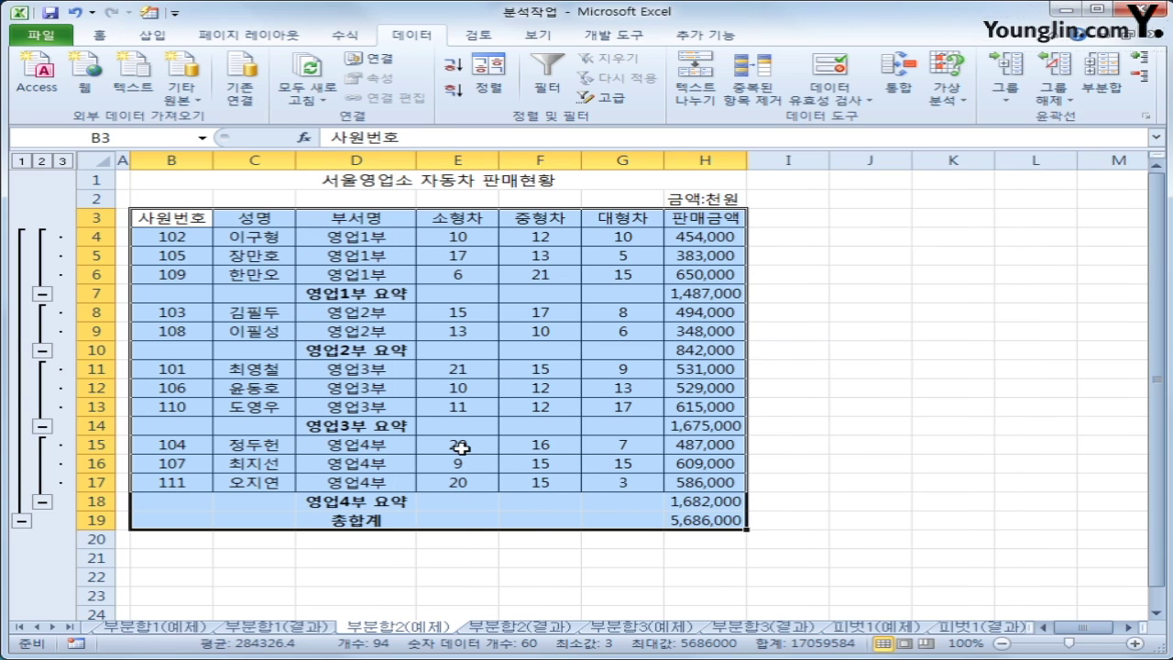
Replace the 부서명 subtotals with 최대값 subtotals for 소형차, 중형차 and 대형차, leaving 판매금액 out
left_click(1100, 78)
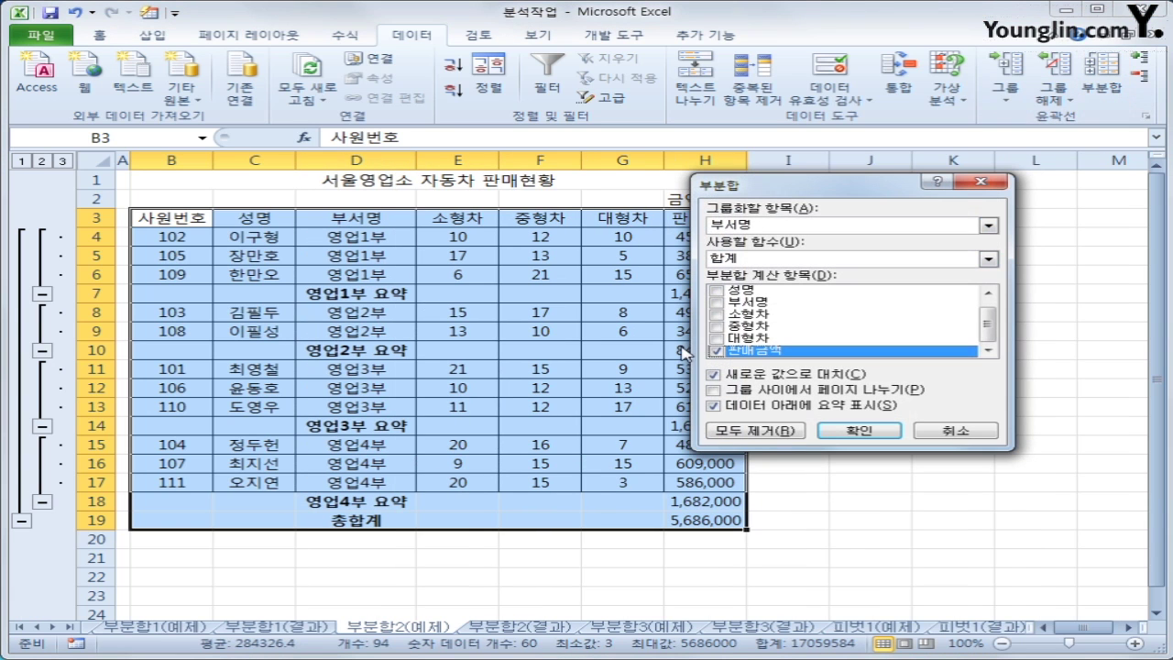
left_click(716, 313)
left_click(715, 325)
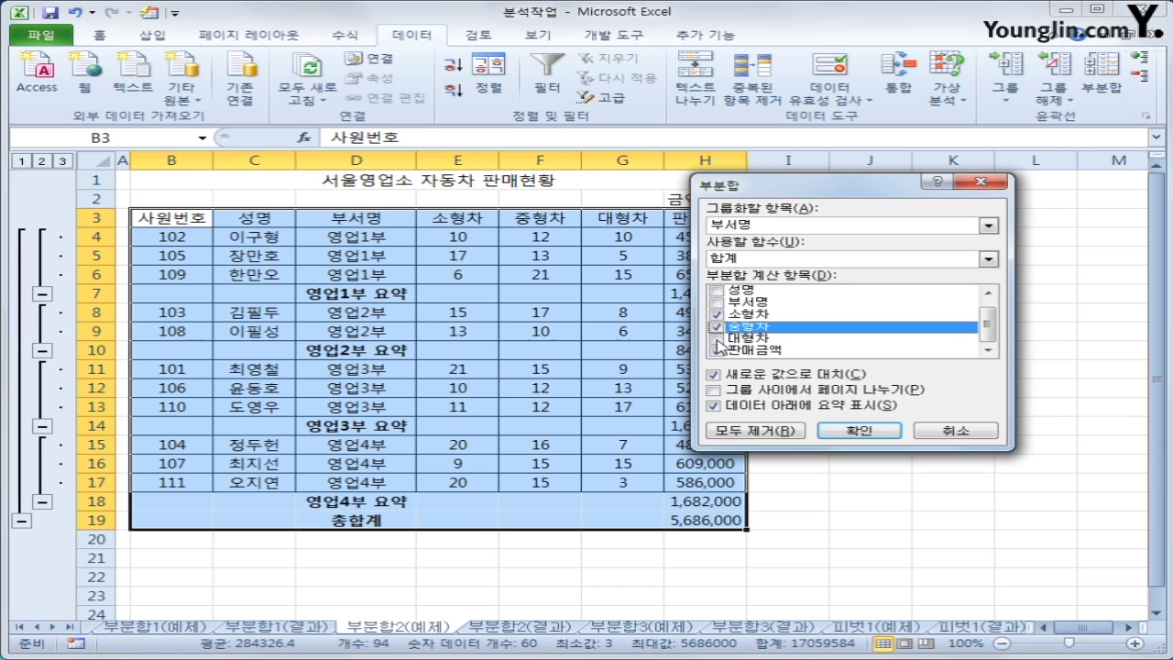
left_click(715, 338)
left_click(716, 350)
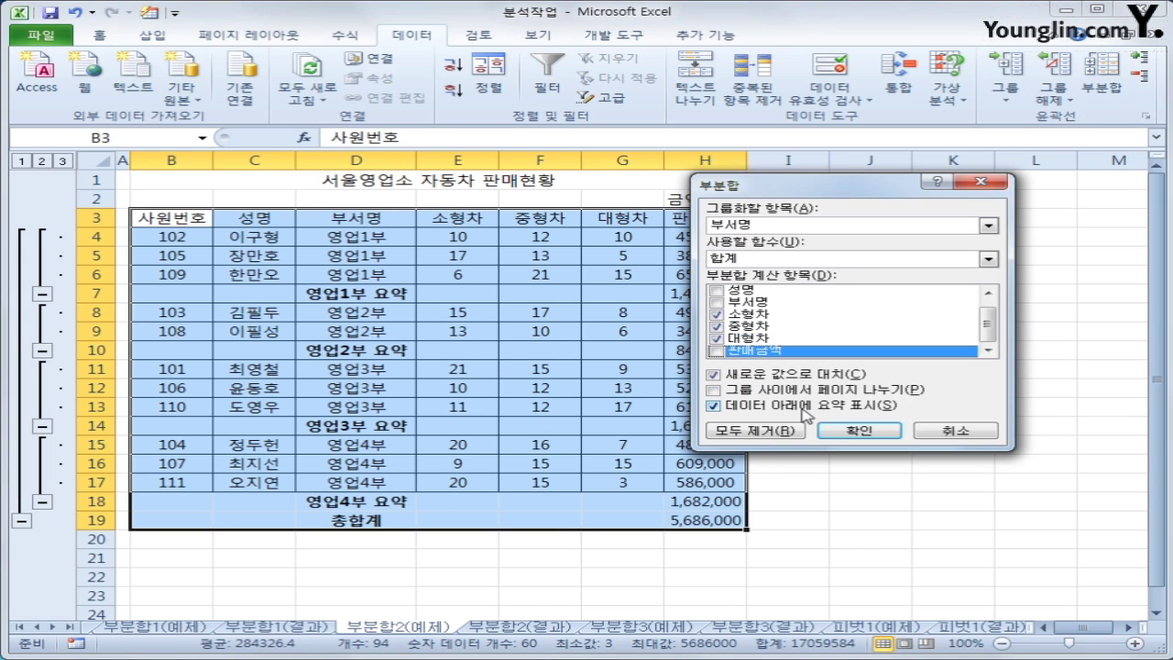
left_click(769, 260)
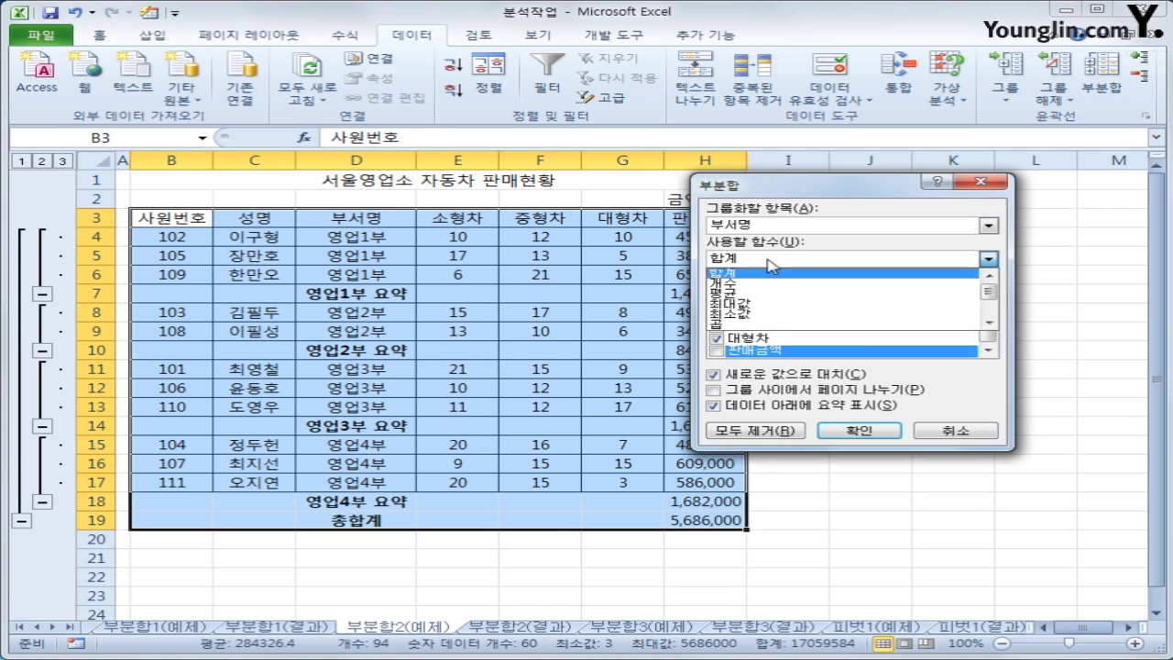
left_click(774, 321)
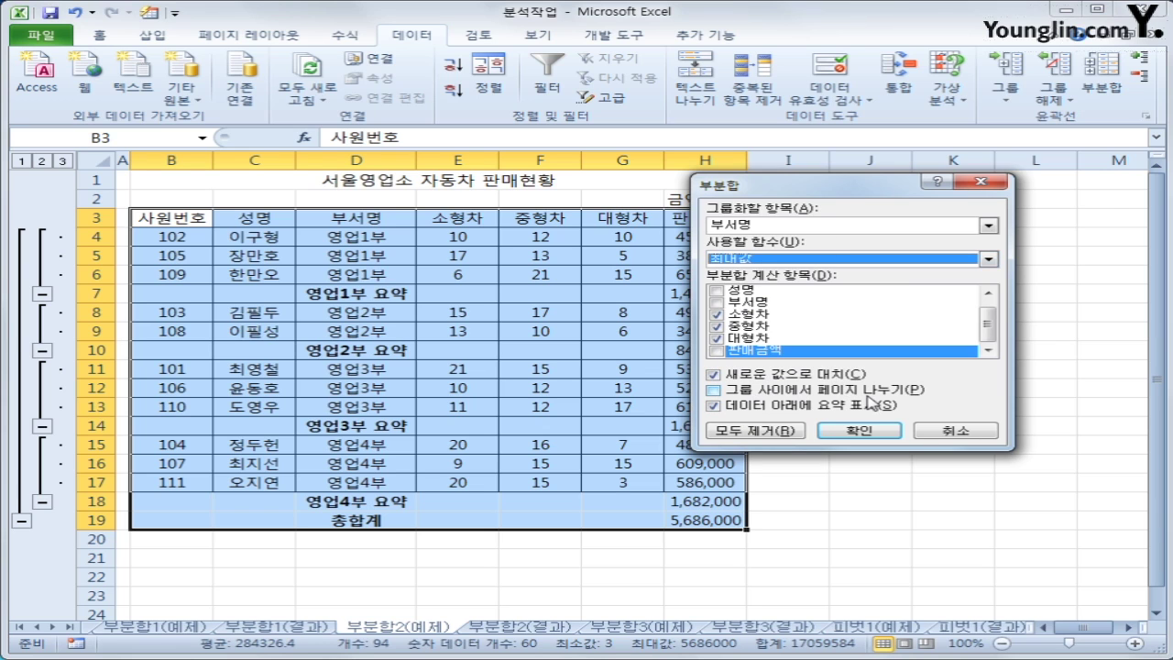
left_click(876, 432)
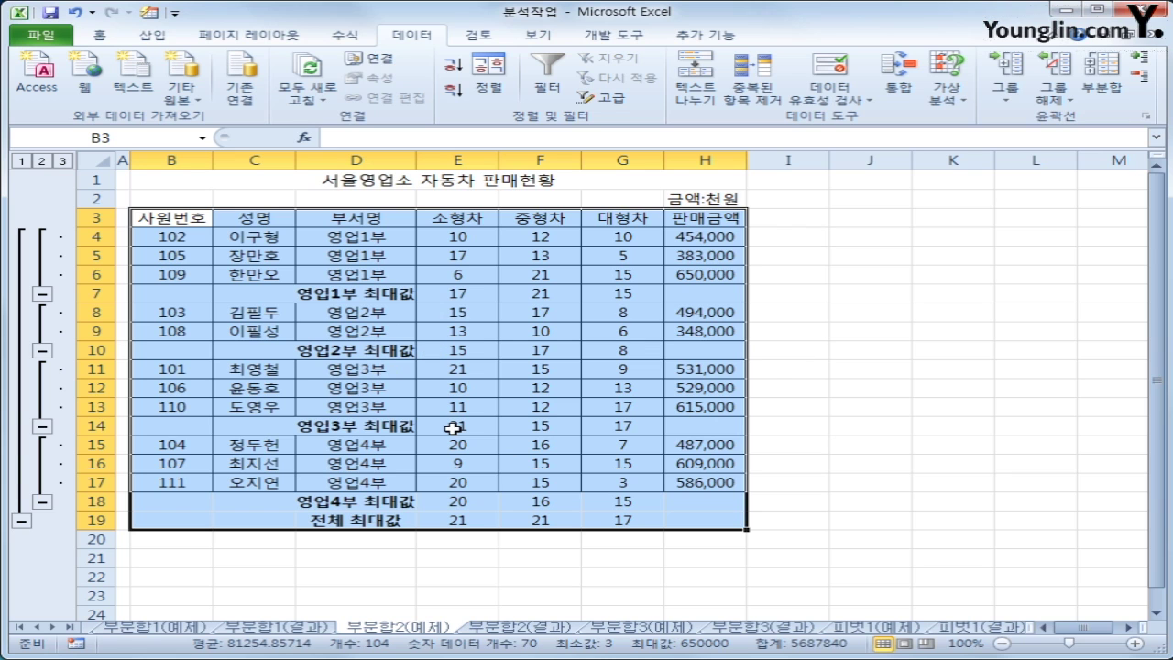
Remove all subtotals from the car sales table on the 부분합2(예제) sheet
left_click(1094, 92)
left_click_drag(838, 195, 933, 184)
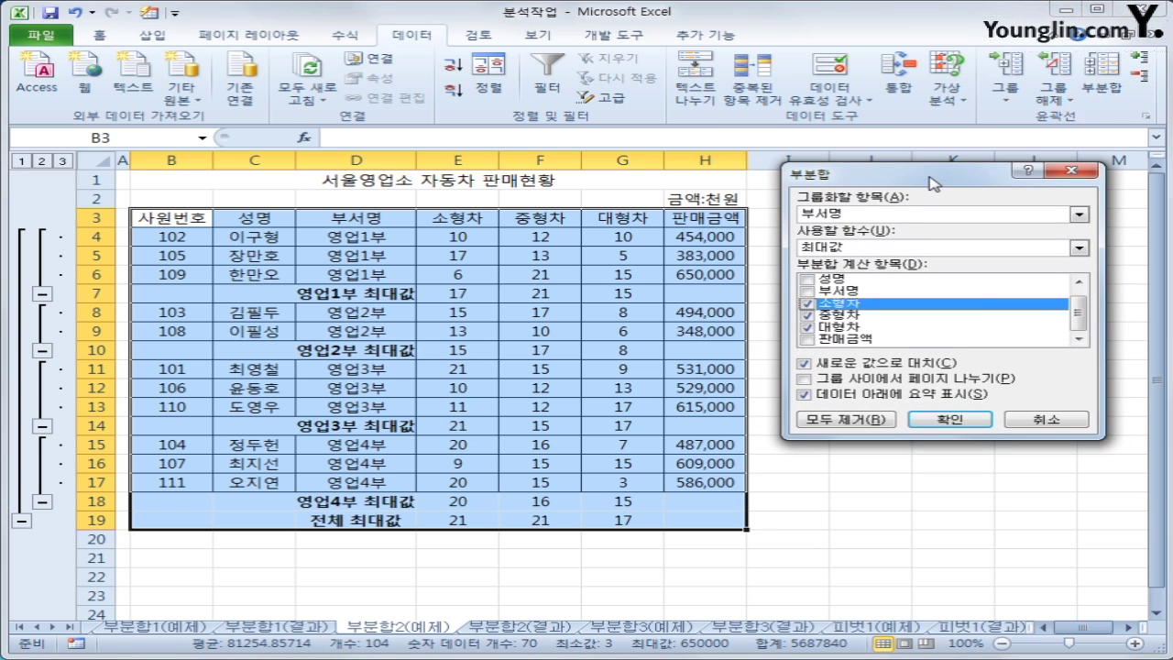
left_click(839, 421)
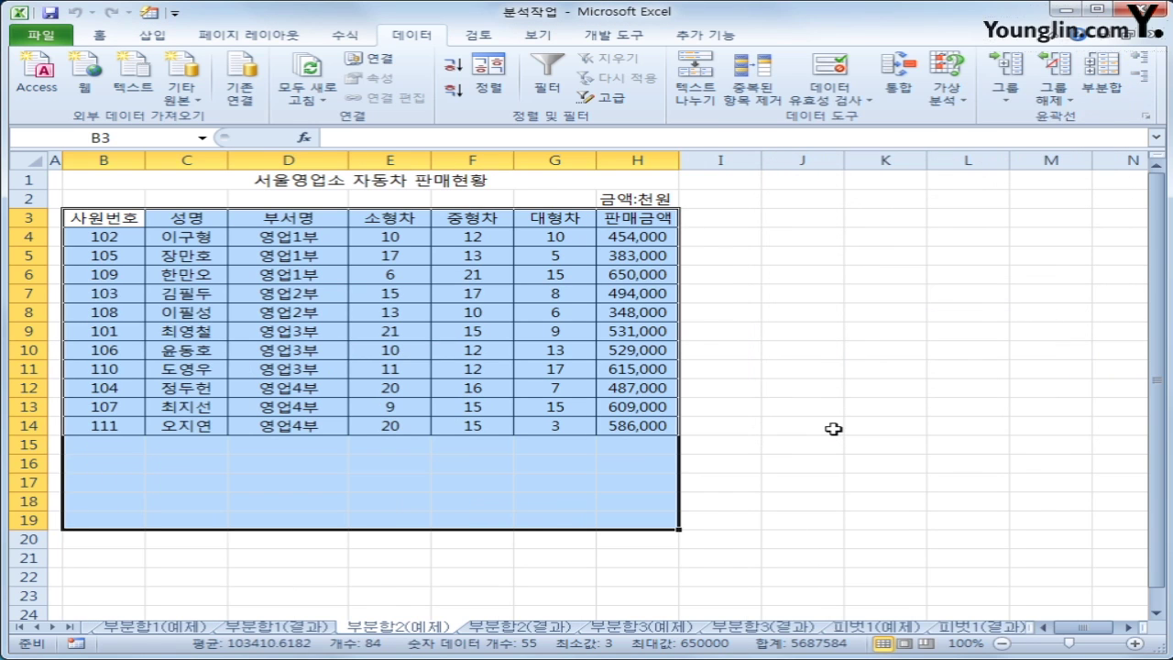
left_click(474, 409)
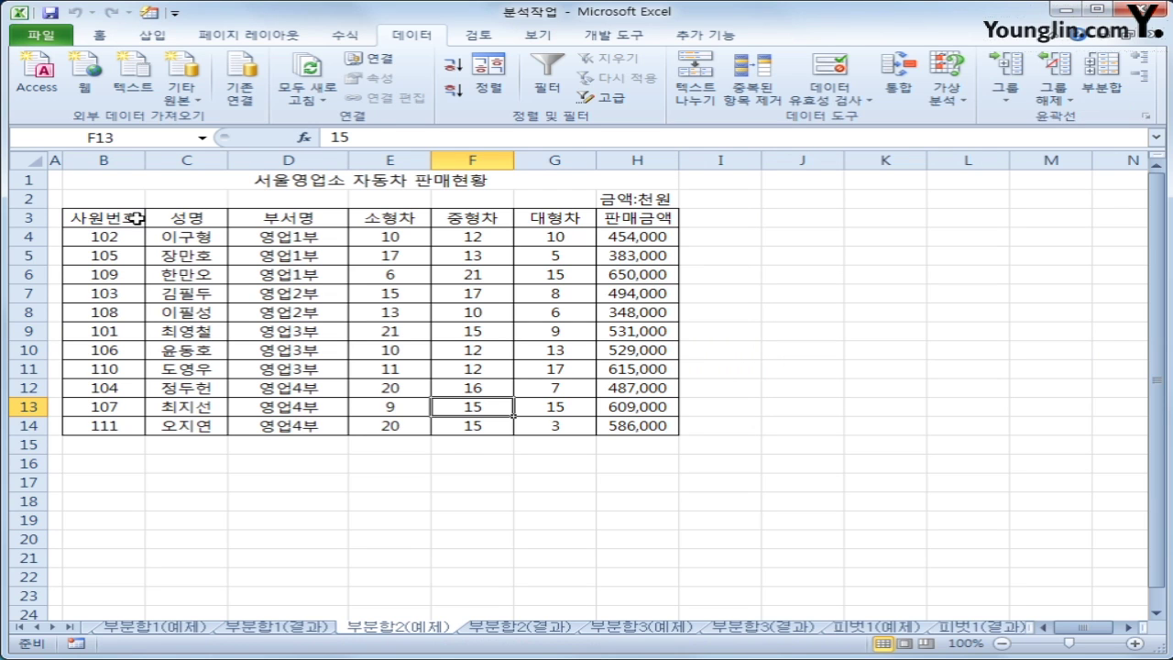
Add subtotals to B3:H14 grouped by 부서명, using 합계 on 판매금액 only and excluding the three car type columns
left_click_drag(137, 218, 606, 425)
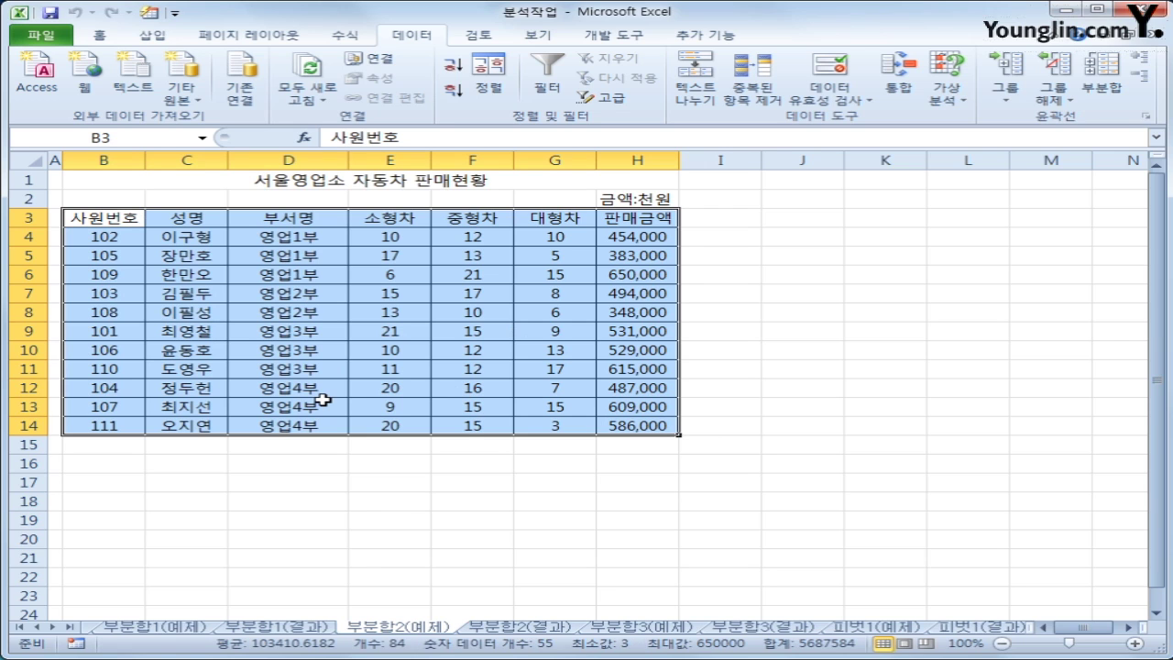
left_click(1100, 86)
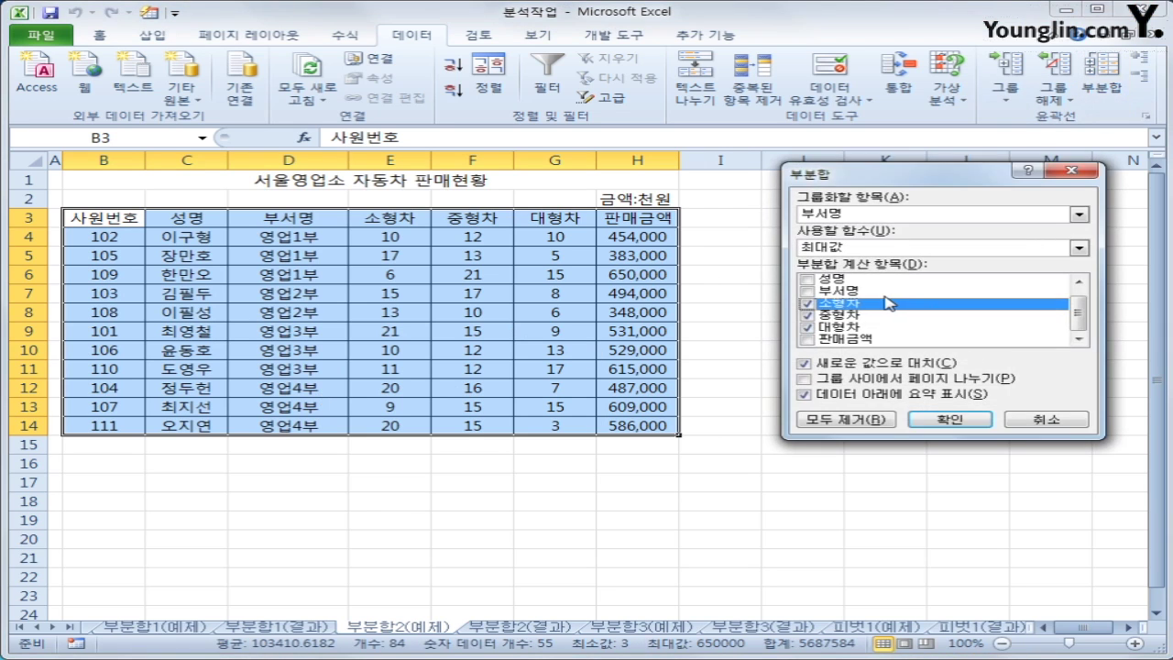
left_click(861, 247)
left_click(852, 266)
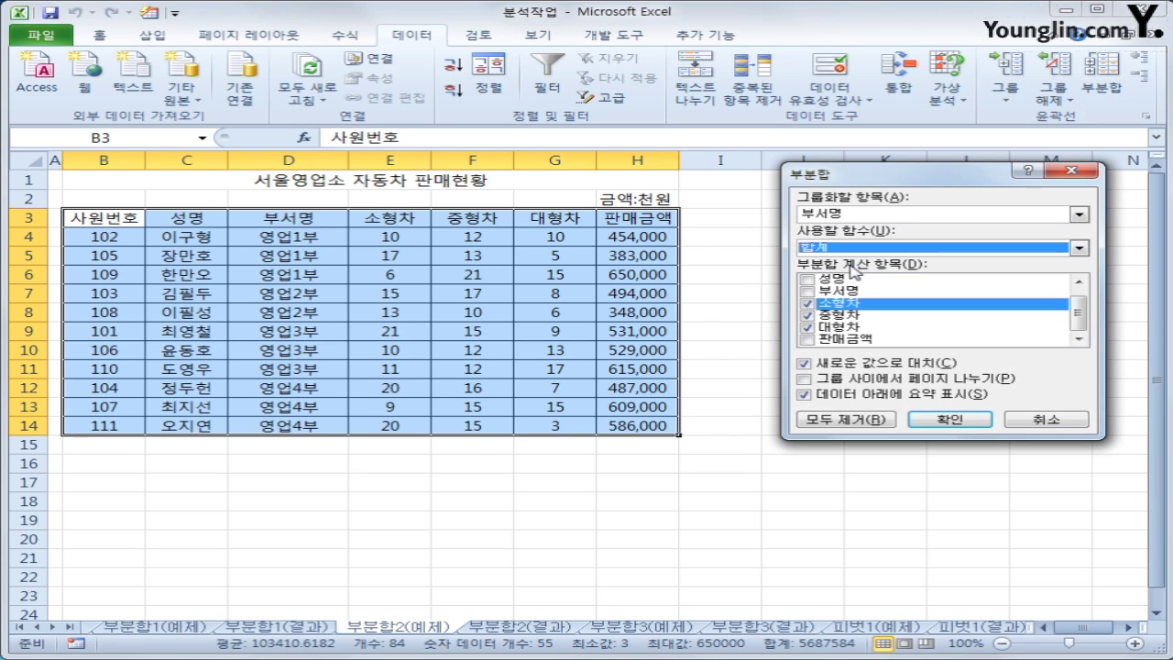
left_click(808, 303)
left_click(809, 316)
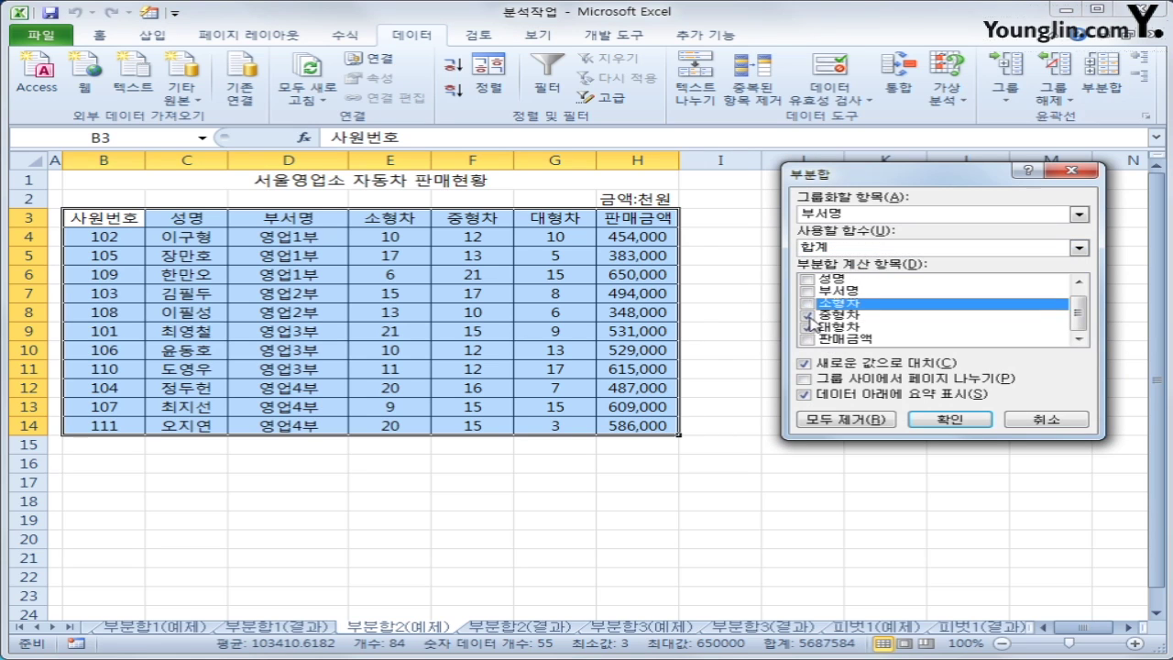
left_click(808, 327)
left_click(808, 339)
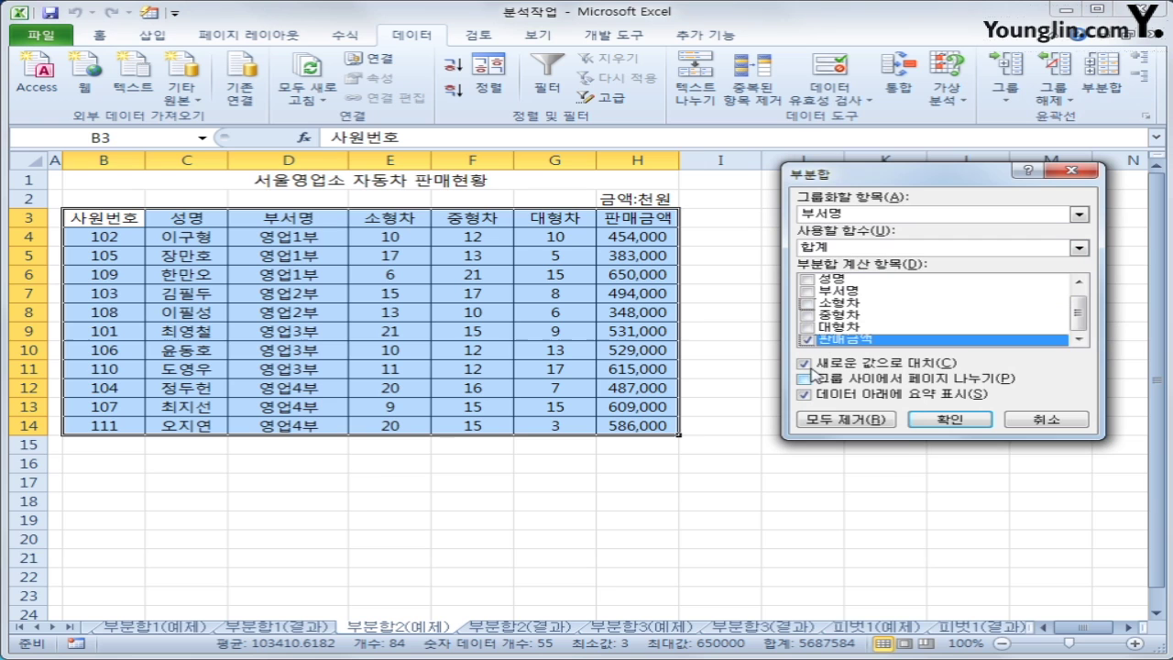
left_click(947, 421)
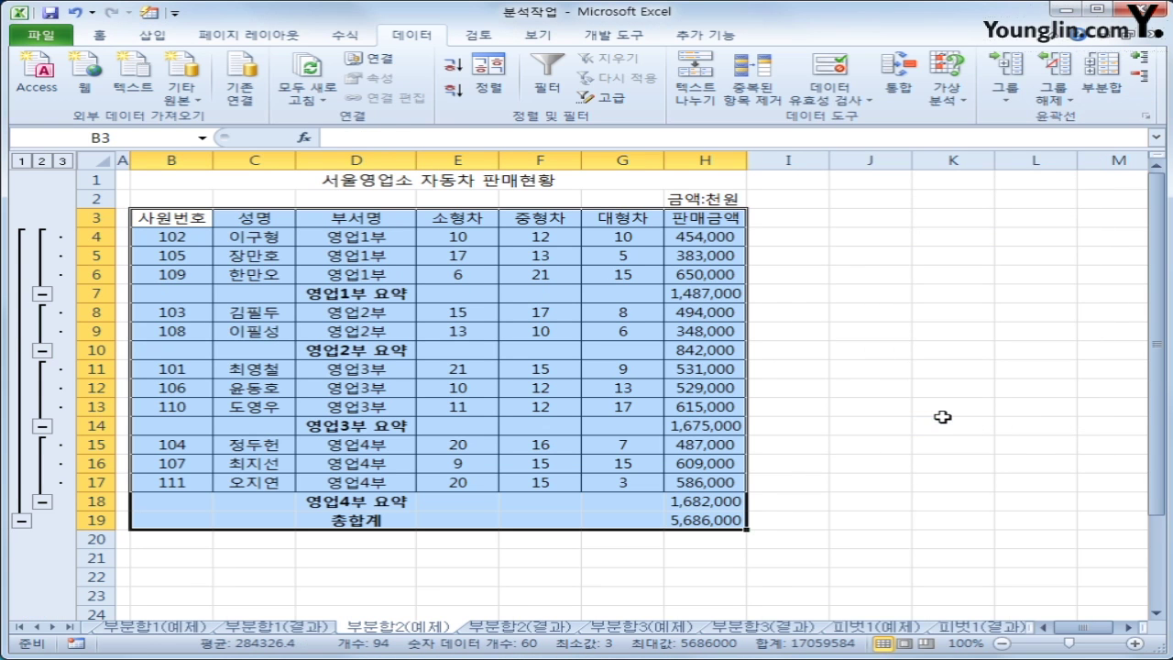
Add a second 부서명 subtotal using 최대값 for 소형차, 중형차 and 대형차 only, with 새로운 값으로 대치 turned off
left_click(1102, 75)
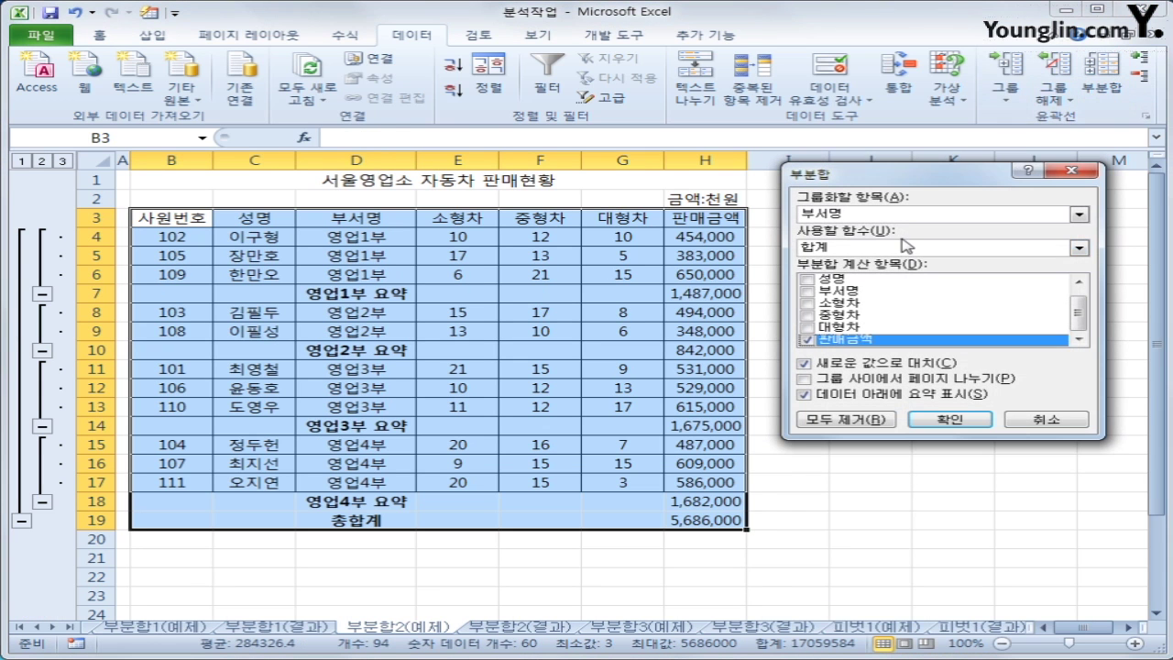
left_click(906, 244)
left_click(894, 295)
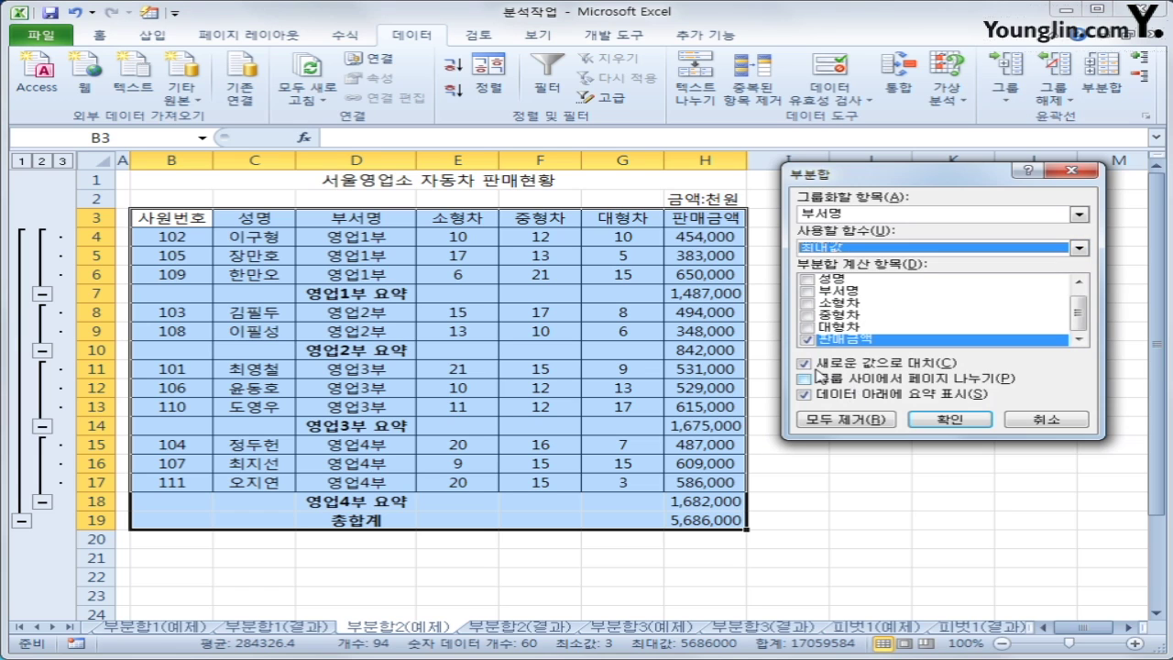
left_click(807, 339)
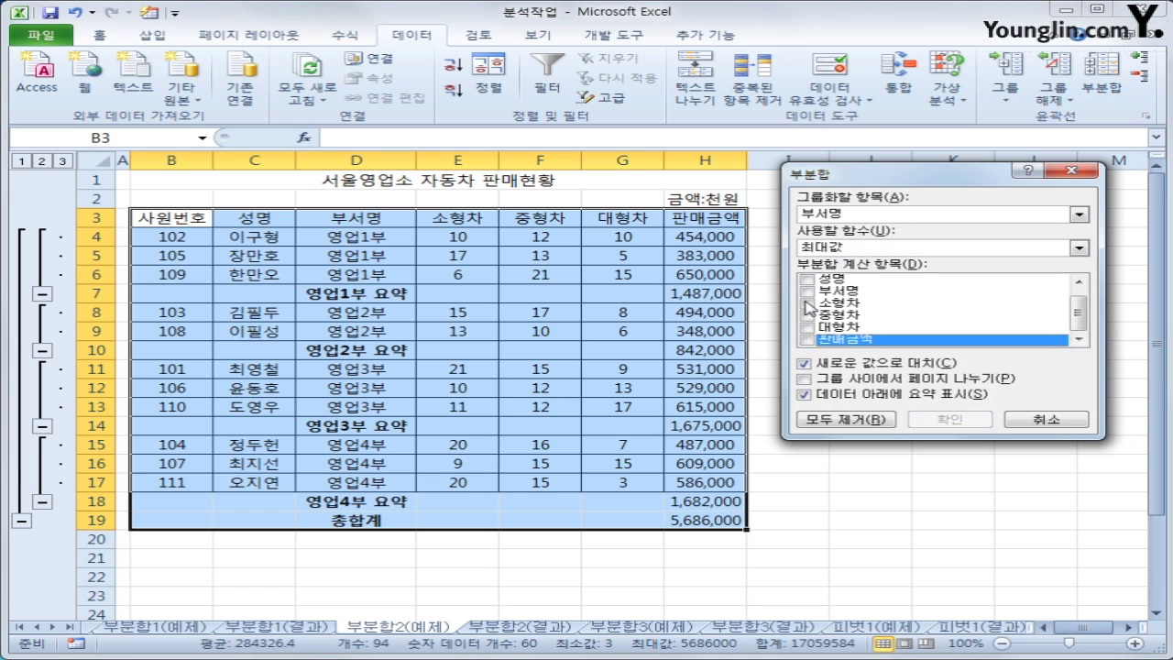
left_click(807, 303)
left_click(806, 316)
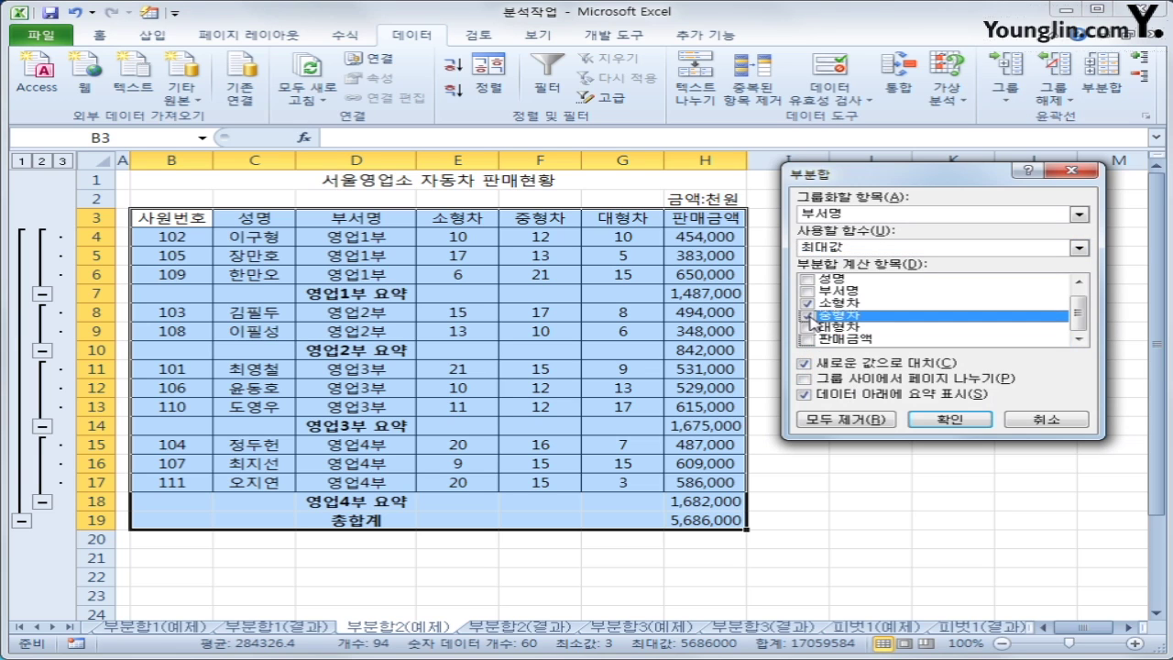
left_click(807, 327)
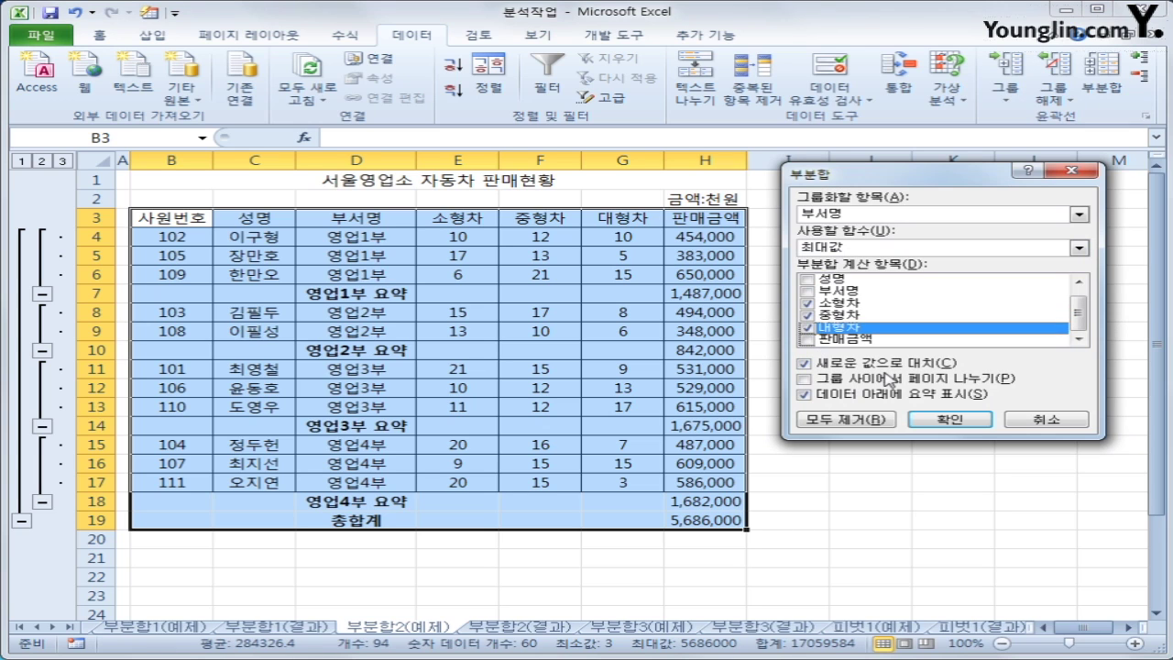
left_click(887, 365)
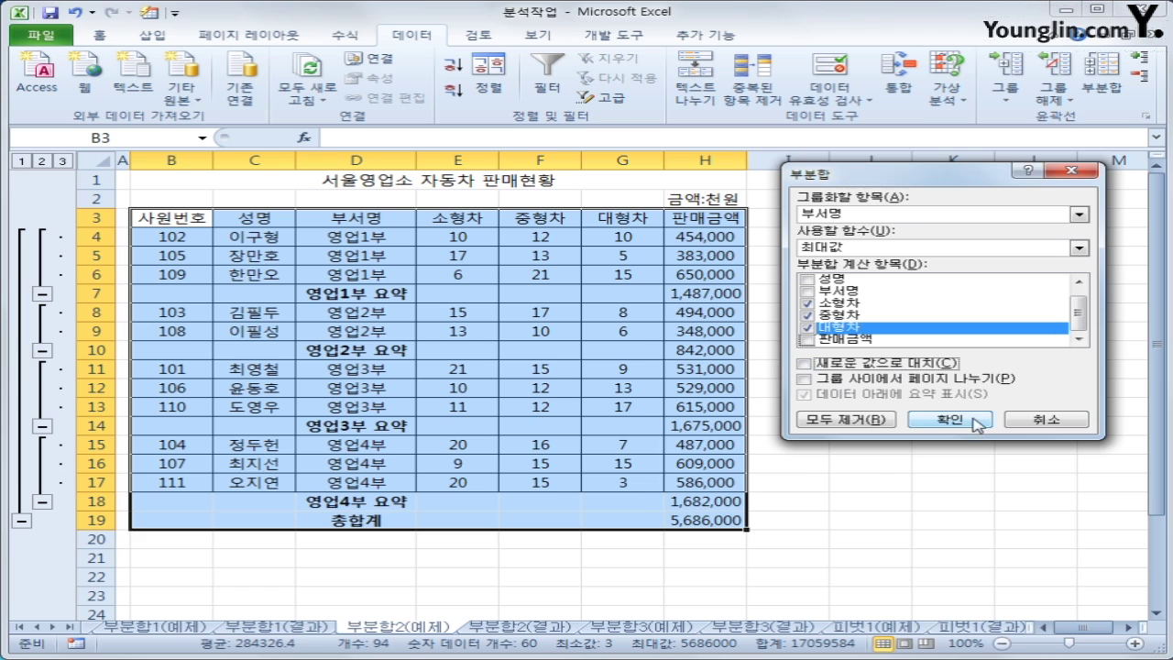
left_click(944, 420)
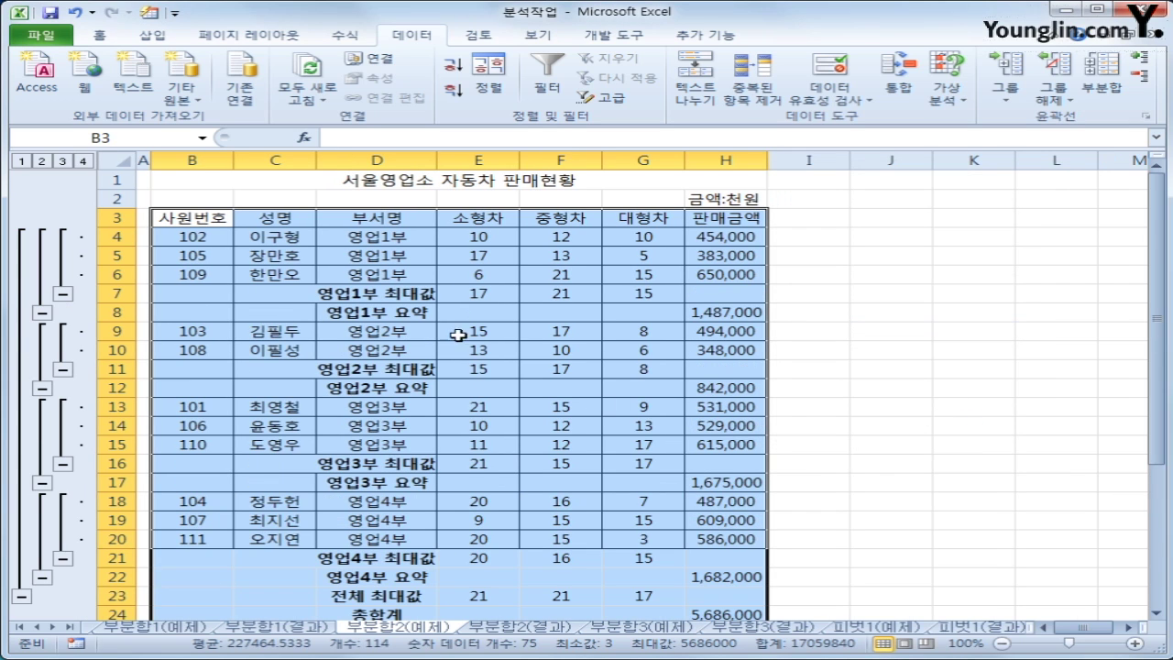
Auto-fit the width of the 부서명 column to its subtotal labels
left_click(410, 310)
left_click(408, 280)
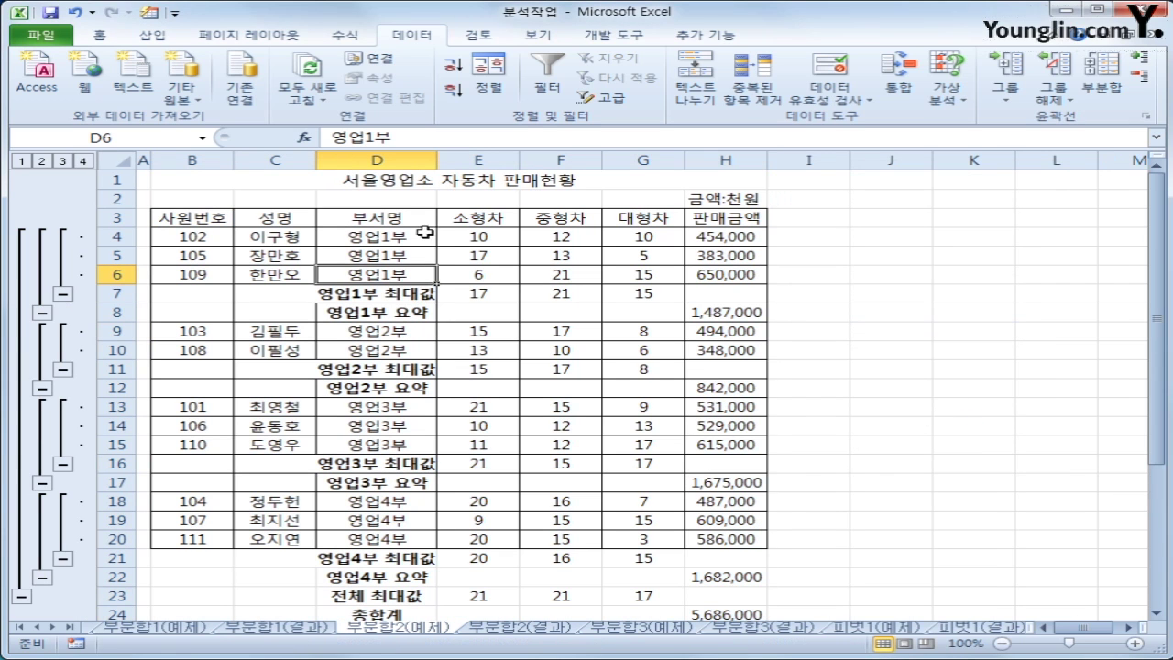
left_click(401, 292)
double_click(437, 162)
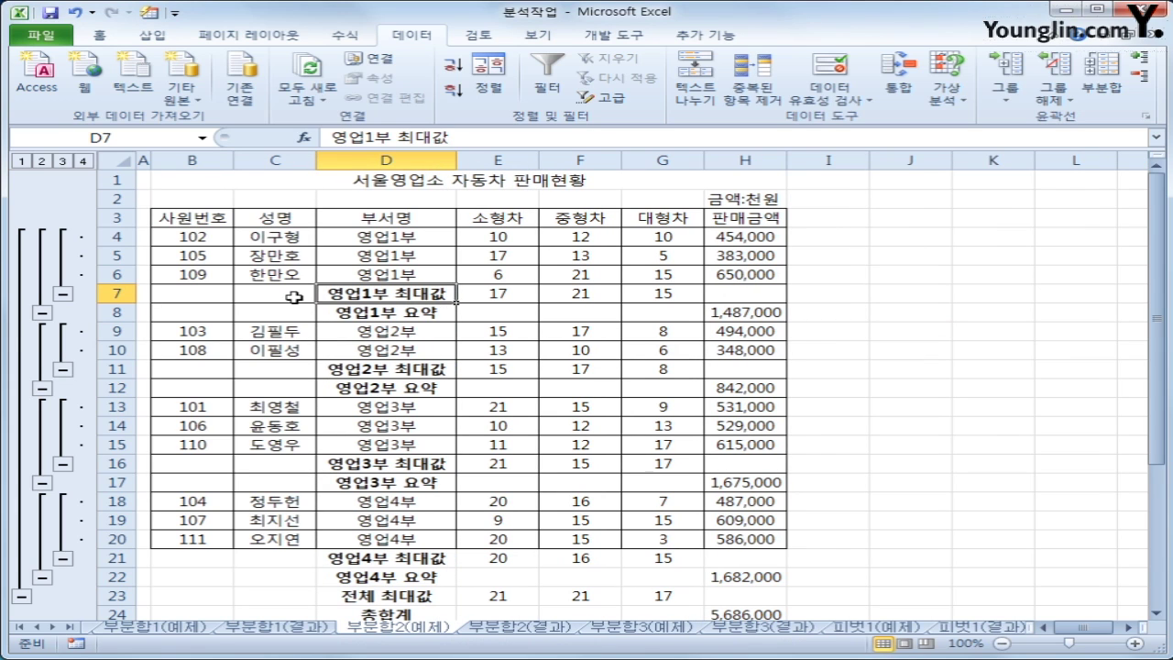
Examine the subtotals at outline levels 1 through 4 in turn, and collapse and re-expand the 영업1부 detail rows
left_click(21, 161)
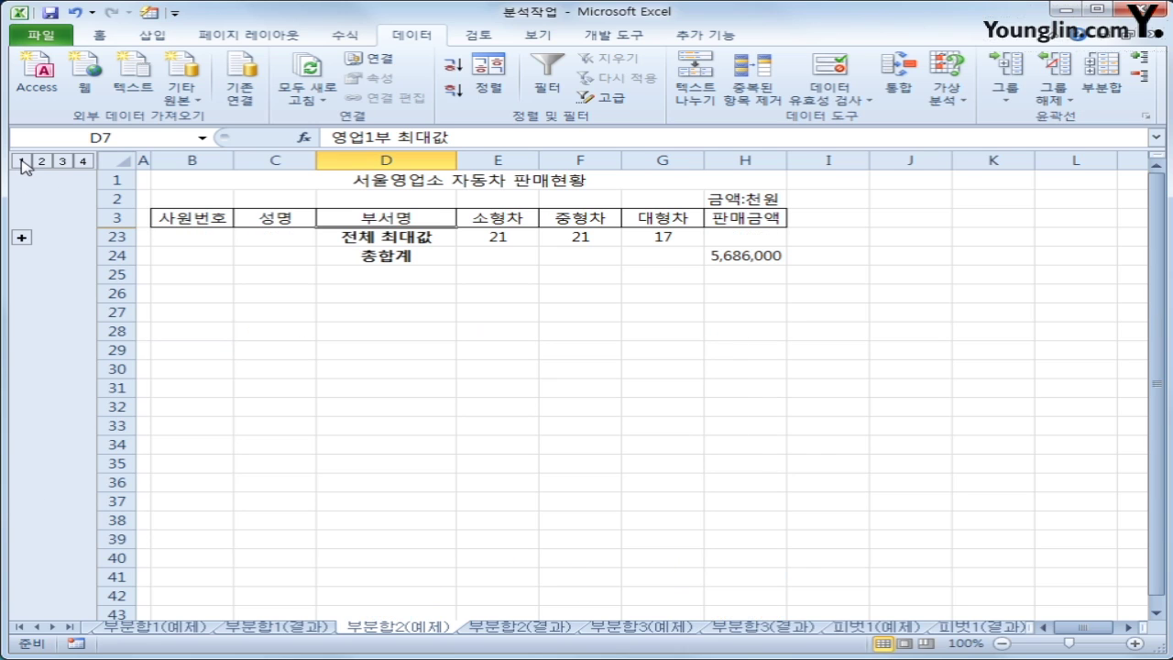
left_click(436, 293)
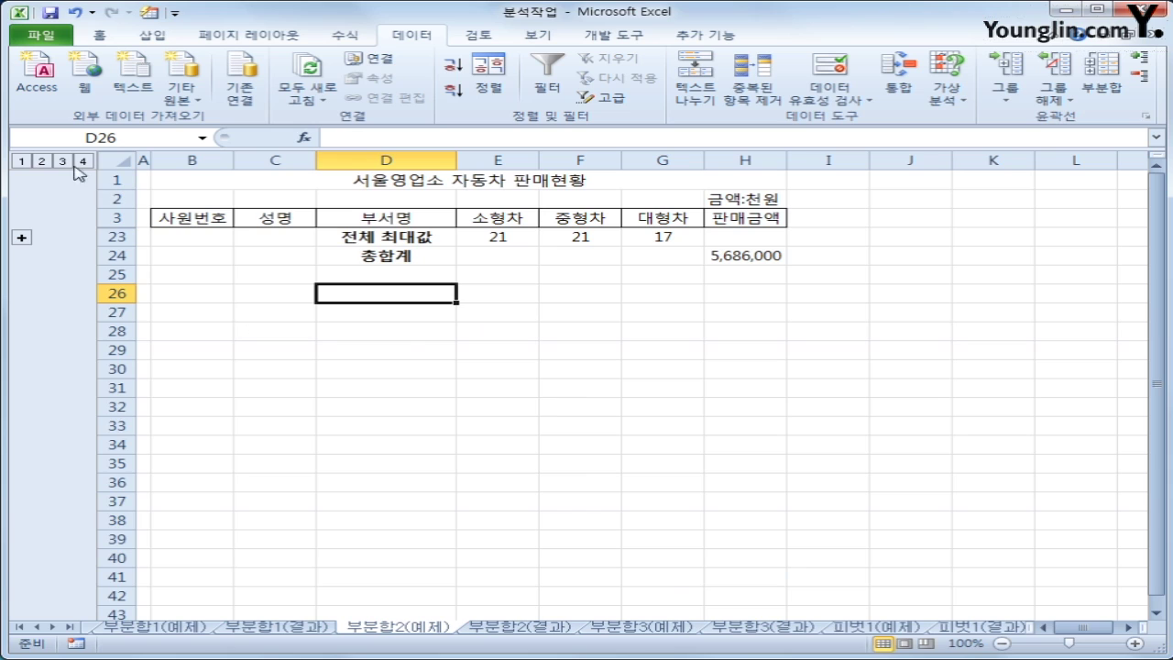
left_click(42, 162)
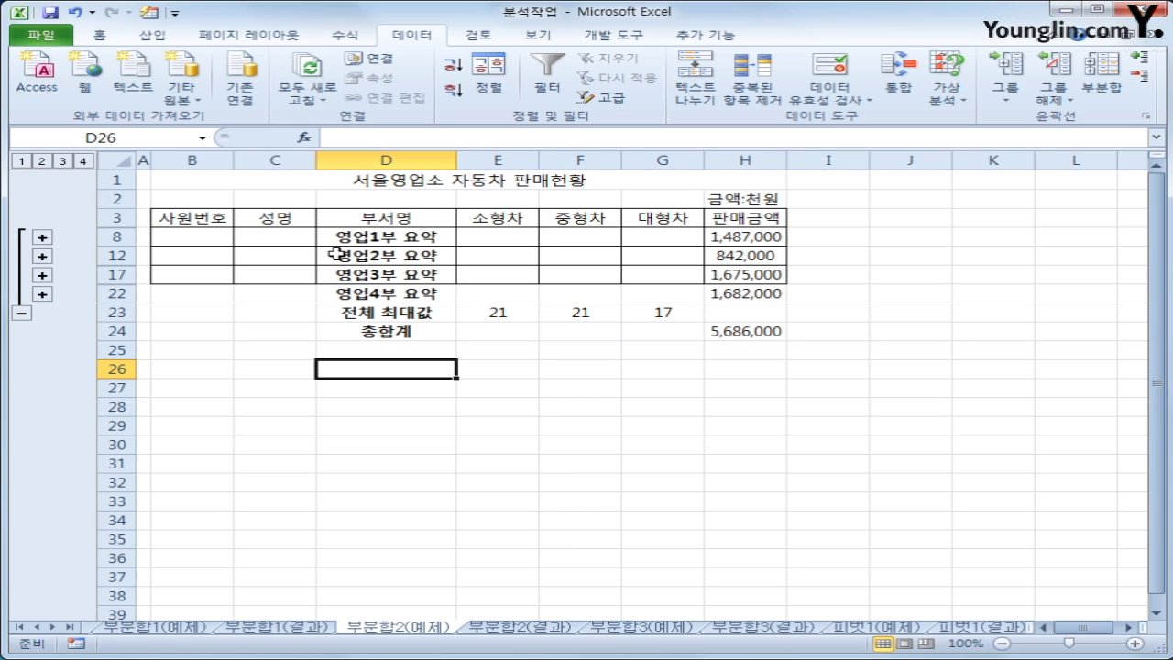
left_click(62, 161)
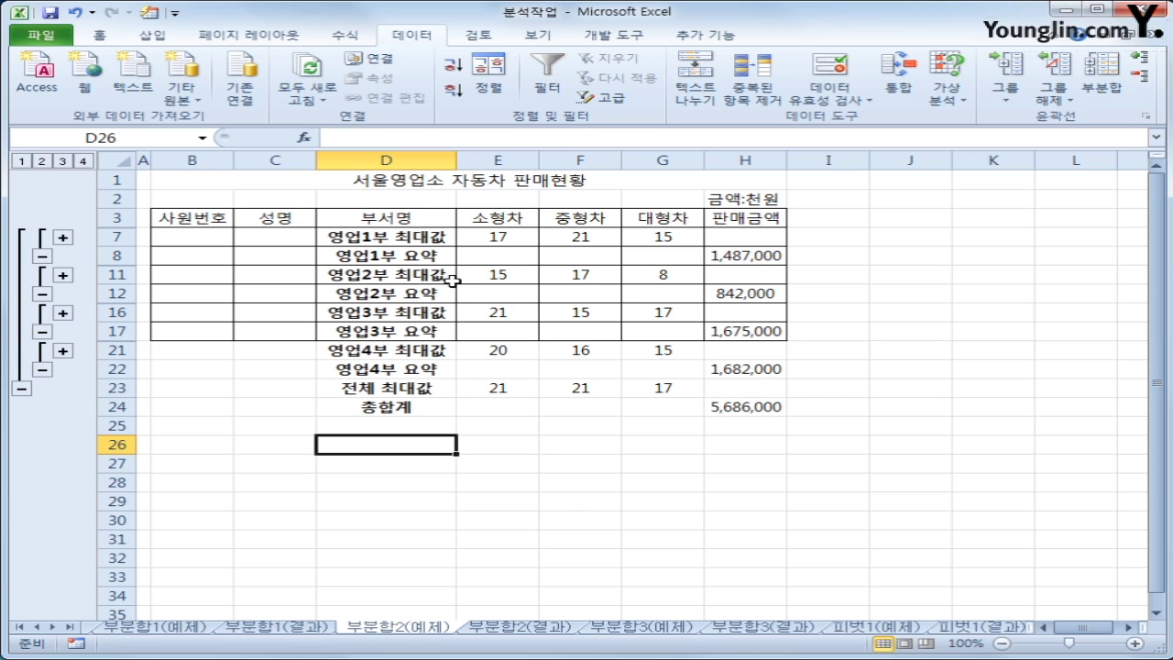
left_click(84, 161)
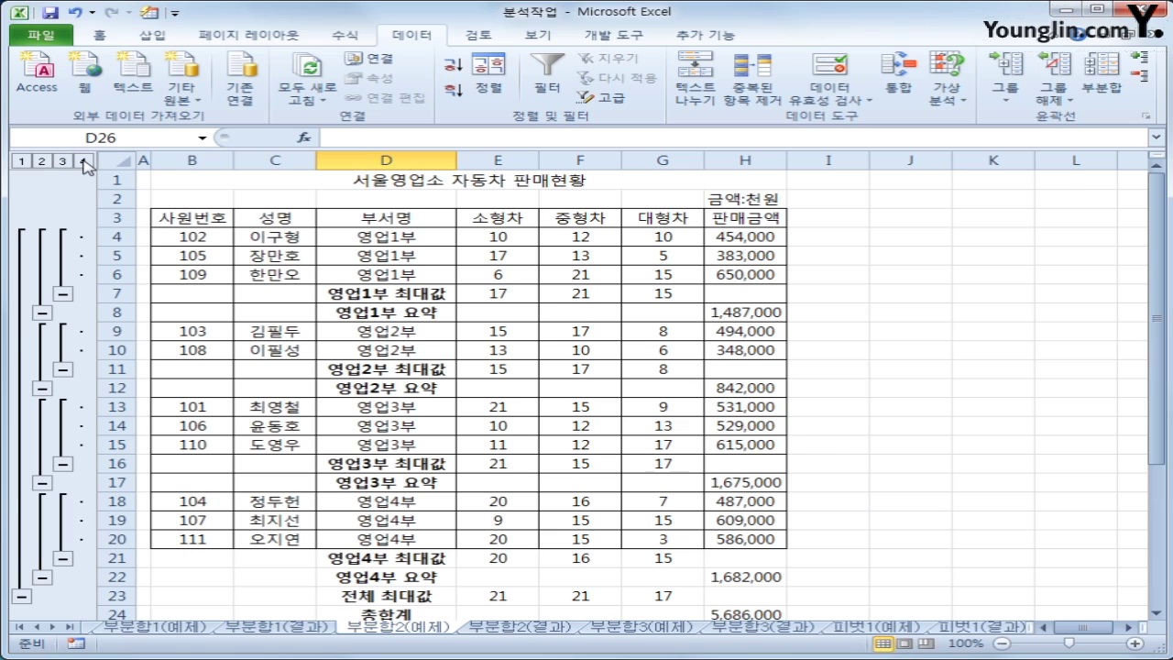
left_click(62, 294)
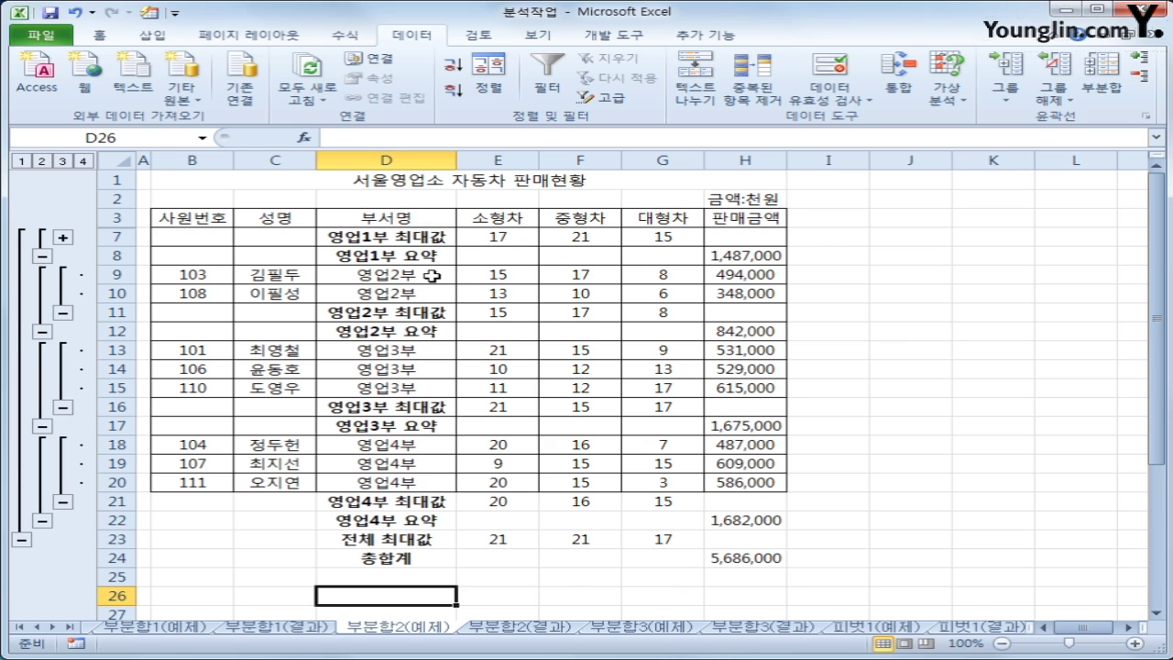
left_click(62, 241)
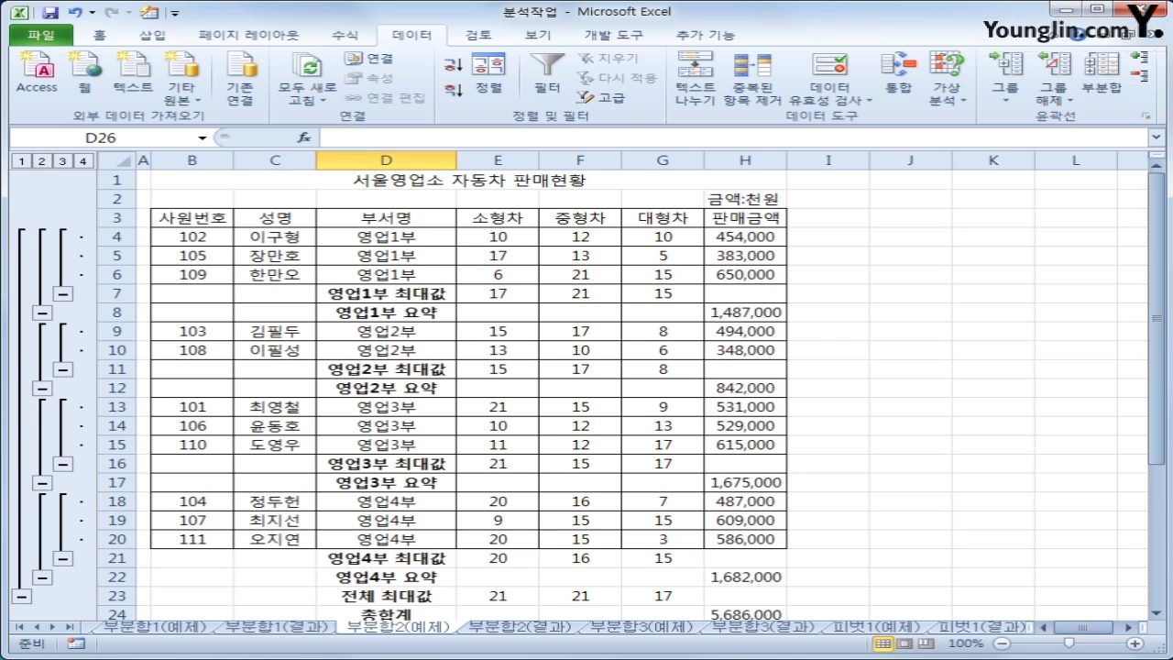
Switch to the 부분합3(예제) sheet and look over the 년간 판매 현황 table and its 품목코드 column
left_click(659, 630)
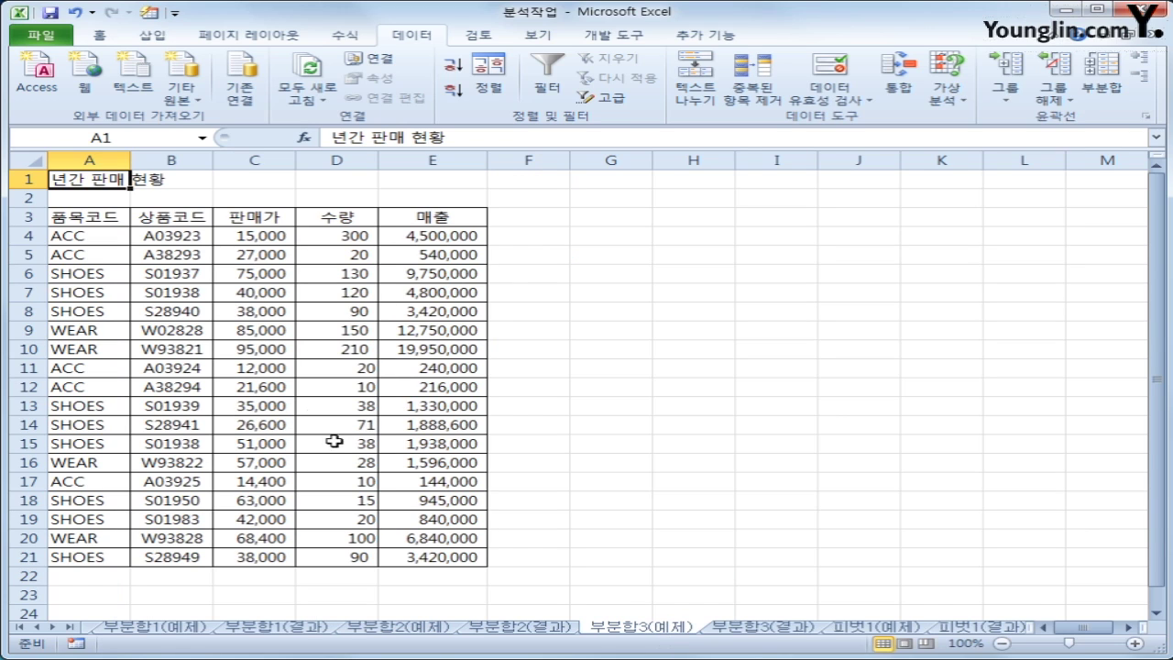
left_click(87, 212)
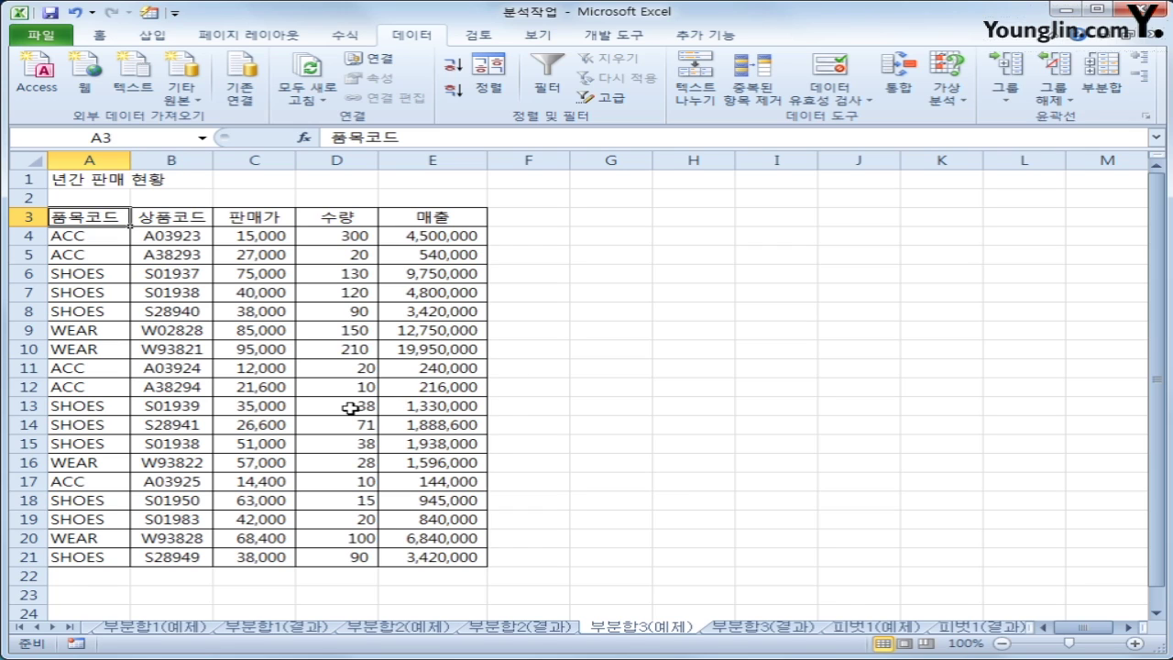
left_click(80, 179)
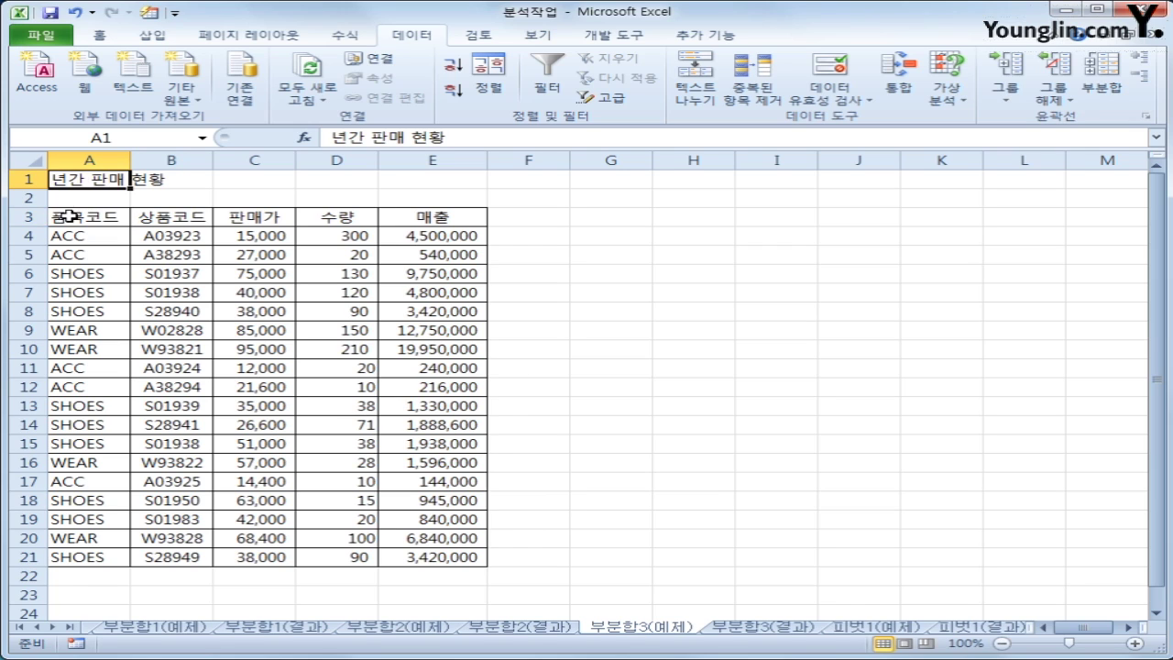
left_click(69, 217)
left_click(408, 194)
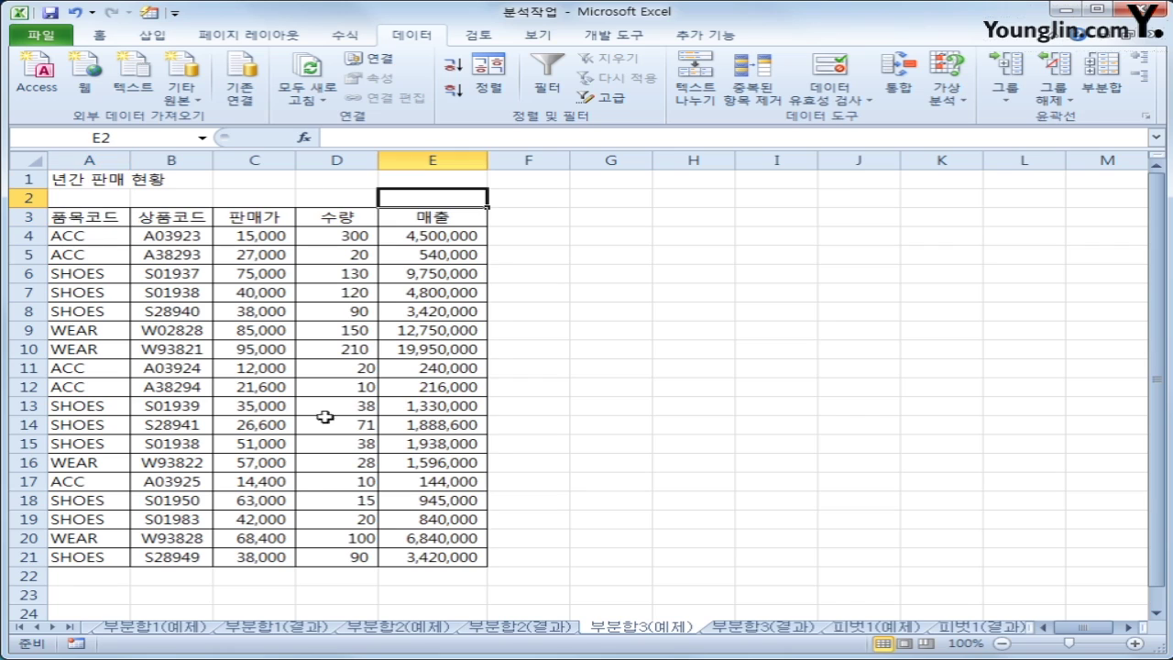
Start a custom sort of the 년간 판매 현황 table with 품목코드 in ascending order as the first criterion
left_click(75, 224)
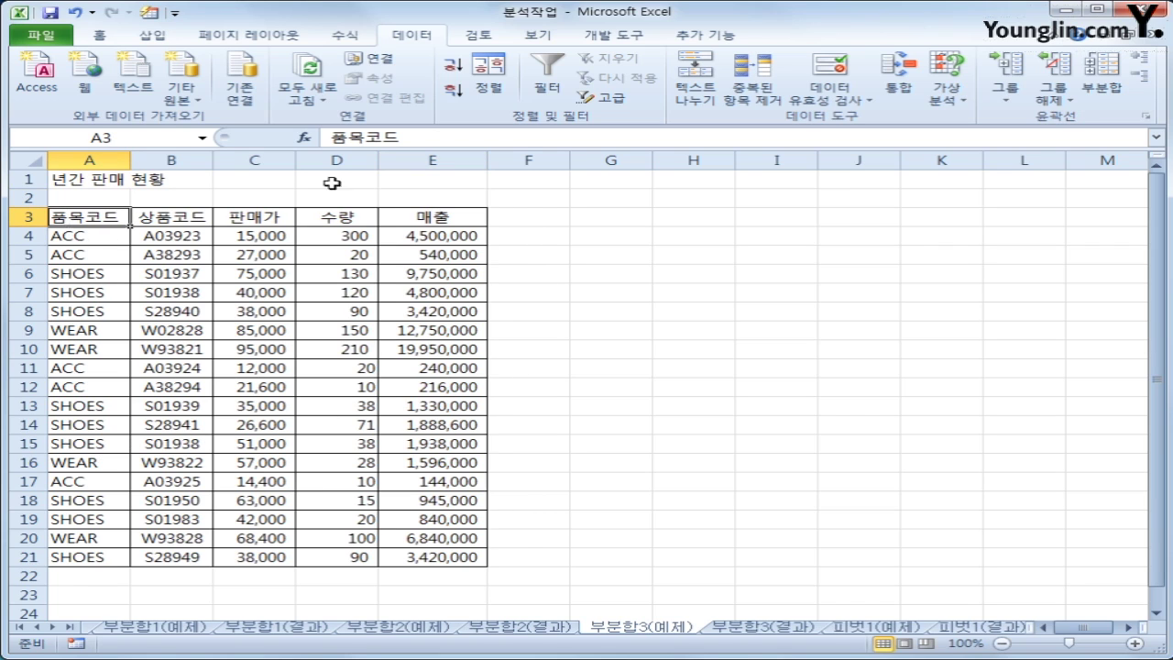
left_click(489, 77)
left_click_drag(768, 215, 403, 261)
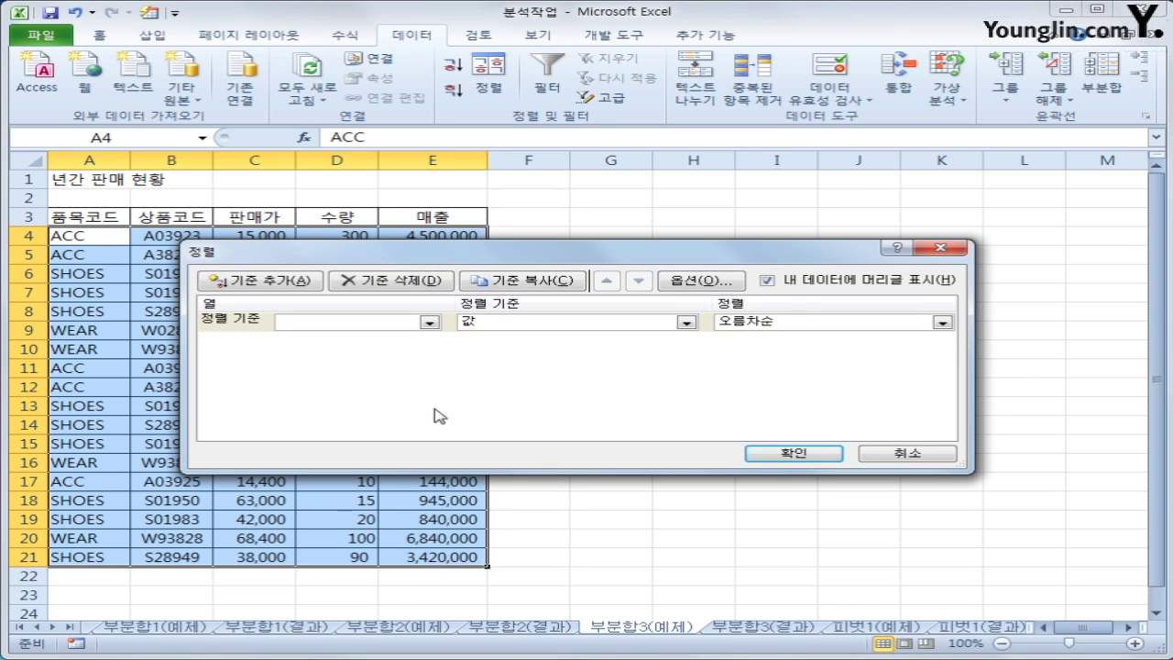
left_click(429, 322)
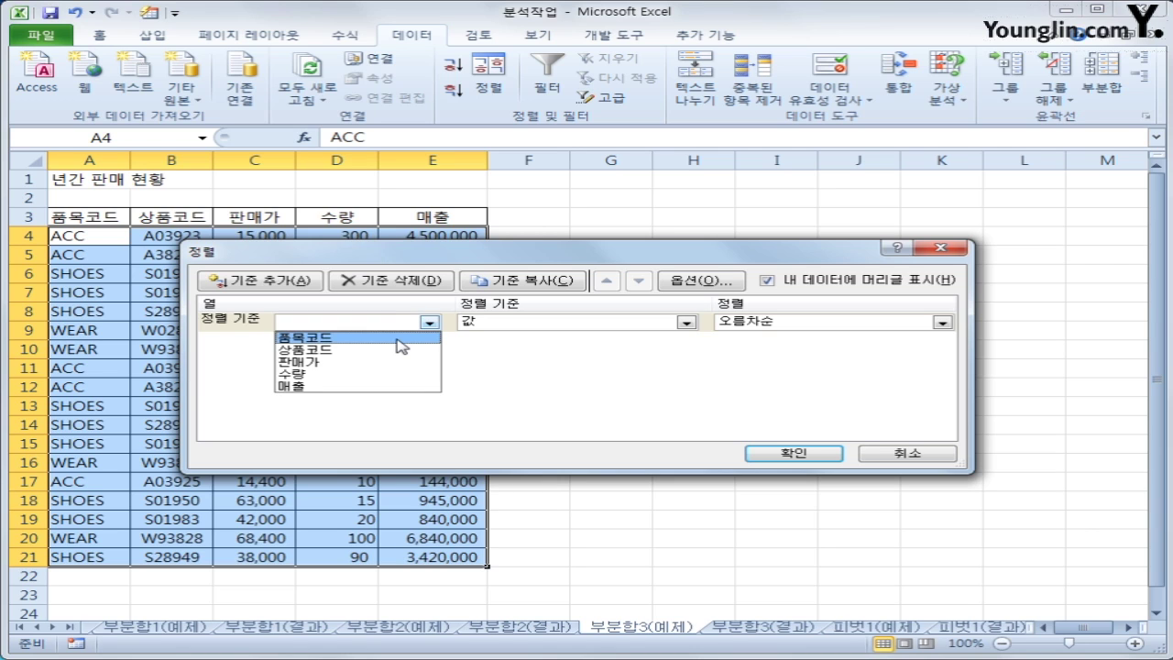
left_click(401, 339)
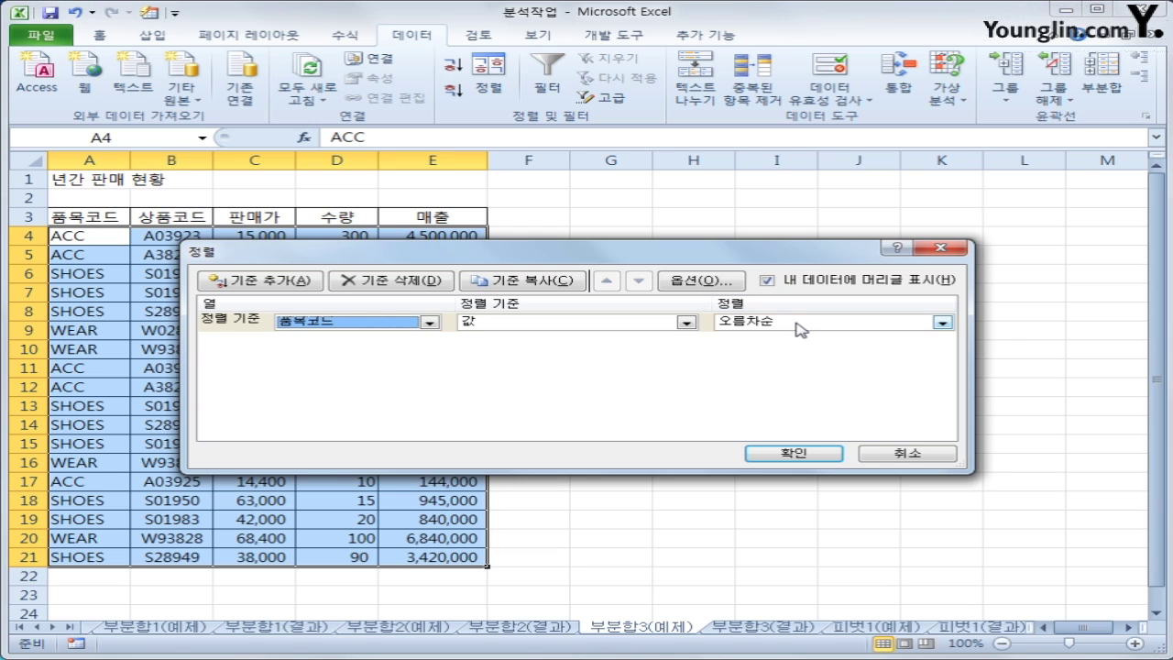
Add 상품코드 in ascending order as the second sort criterion, apply the sort, and check the order within the ACC group
left_click(295, 284)
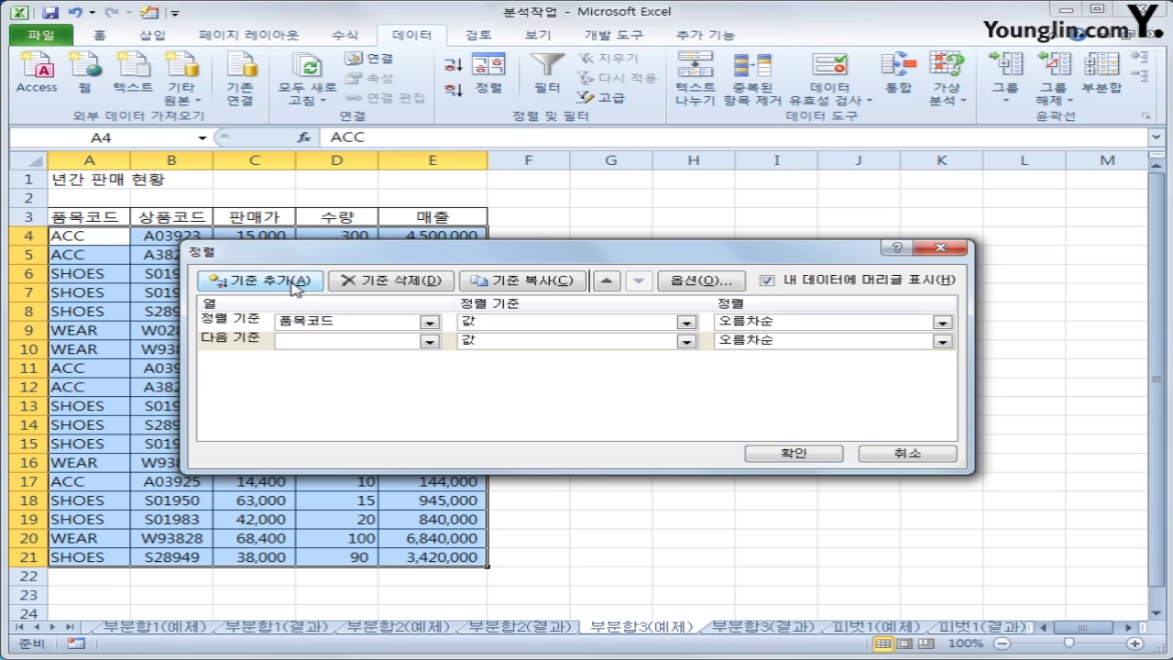
left_click(425, 343)
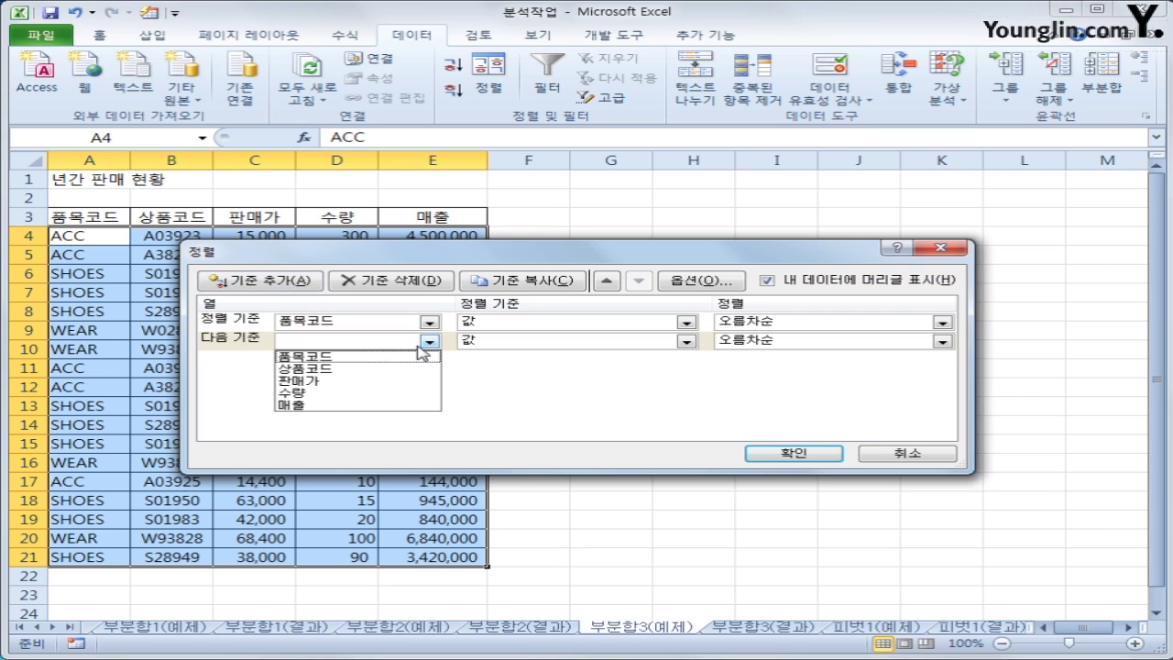
left_click(409, 369)
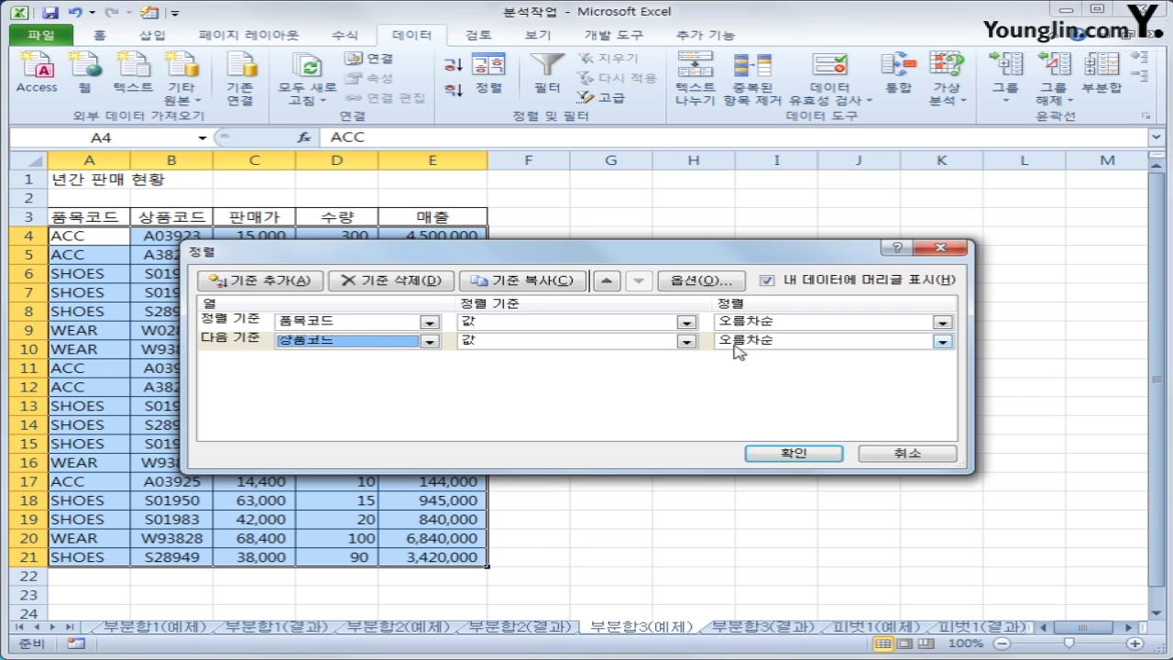
left_click(809, 455)
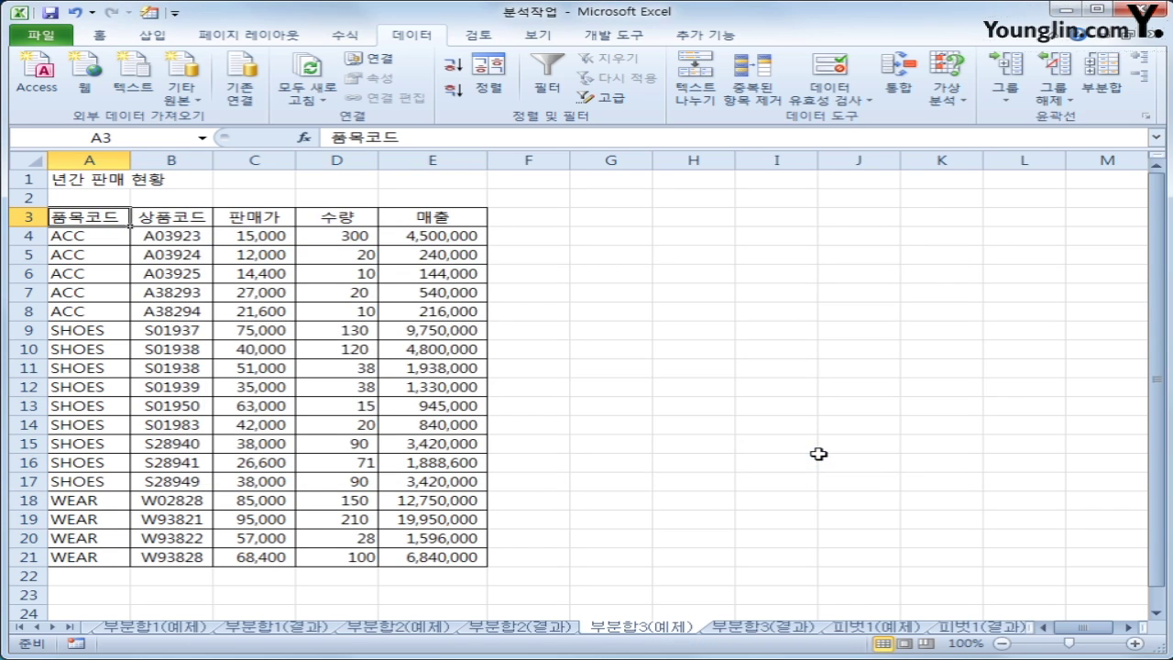
left_click_drag(99, 244, 97, 464)
left_click_drag(78, 236, 82, 312)
left_click_drag(174, 237, 171, 317)
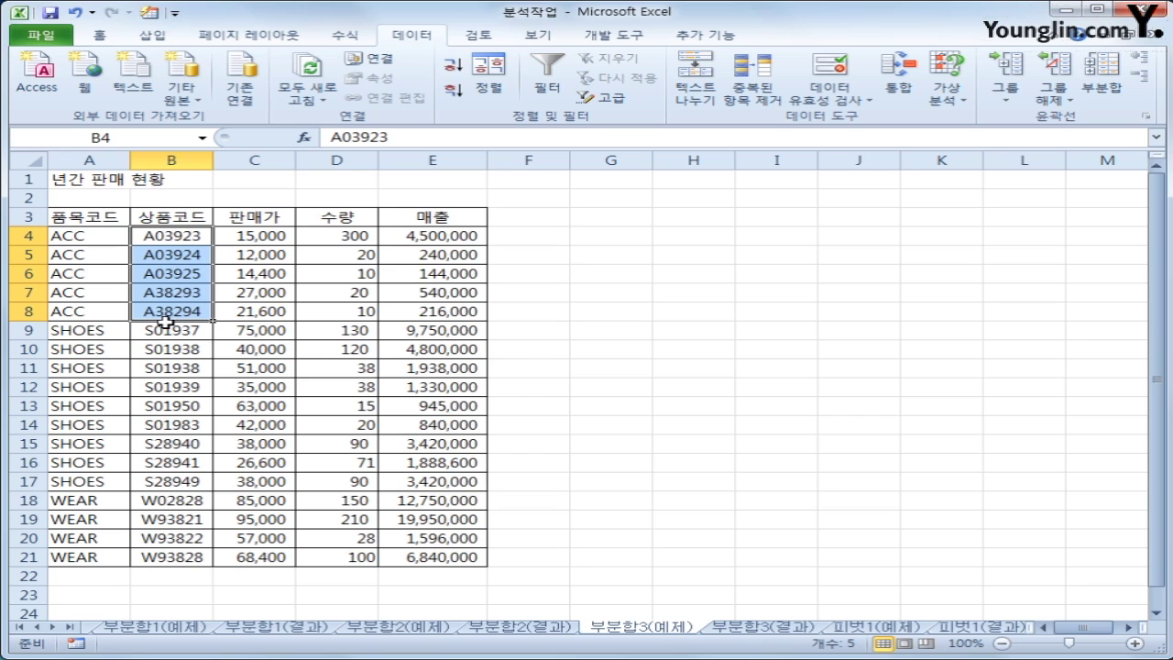
Create a subtotal grouped by 품목코드 that calculates the 평균 of 수량 and 매출
left_click(99, 220)
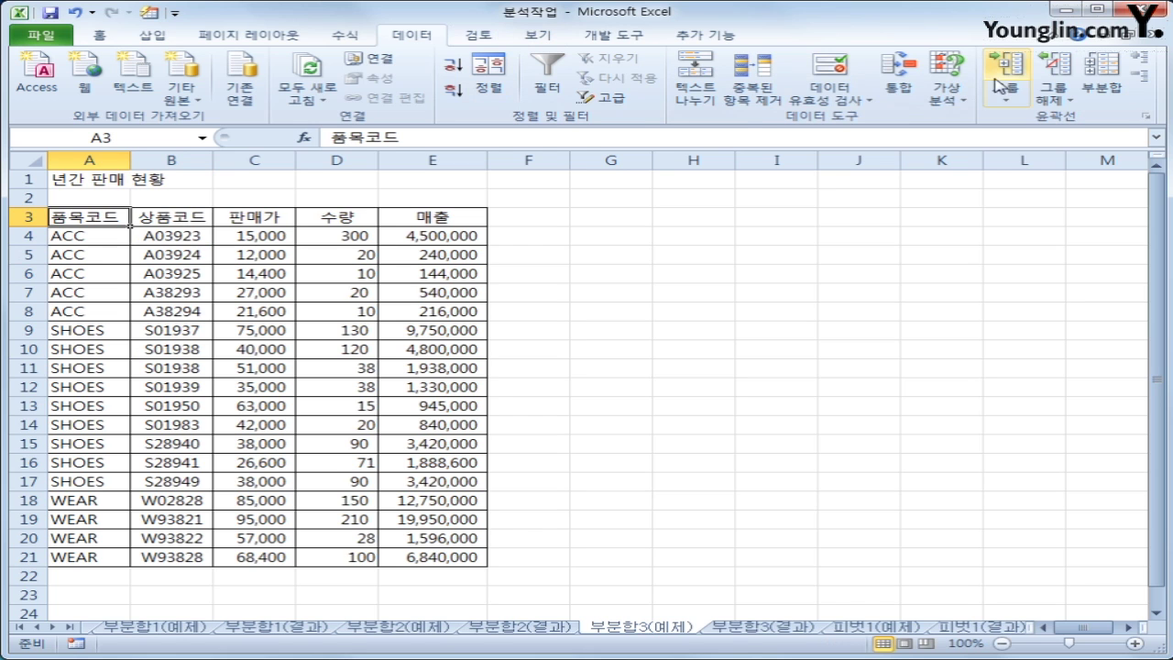
left_click(1105, 87)
left_click_drag(603, 222, 796, 193)
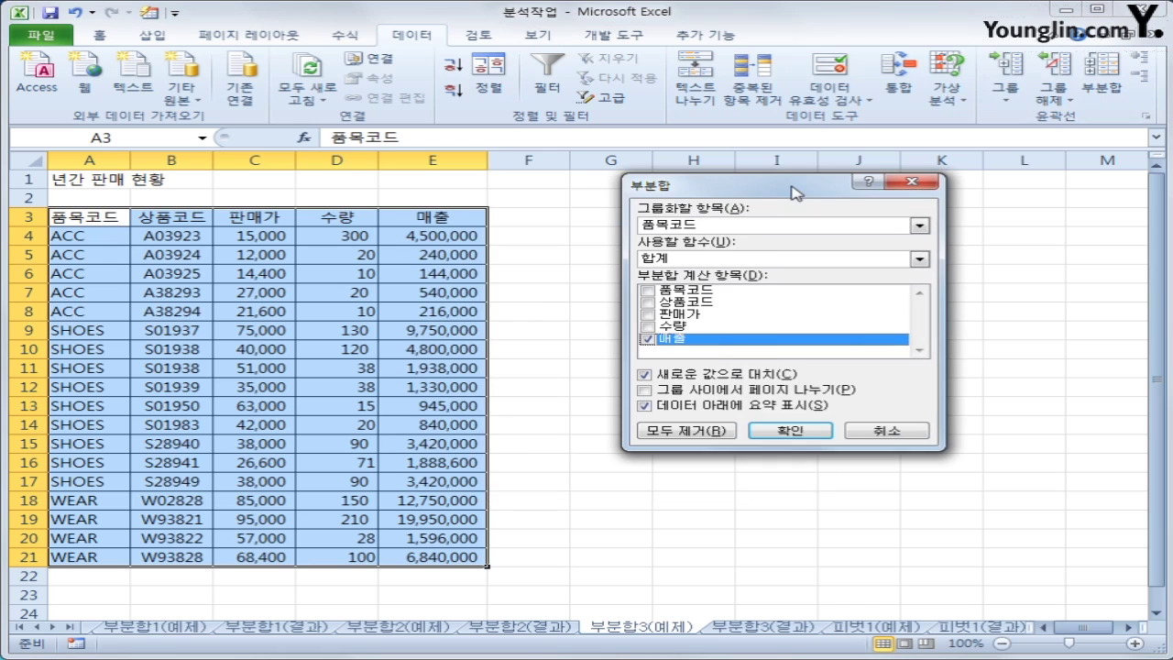
left_click(685, 260)
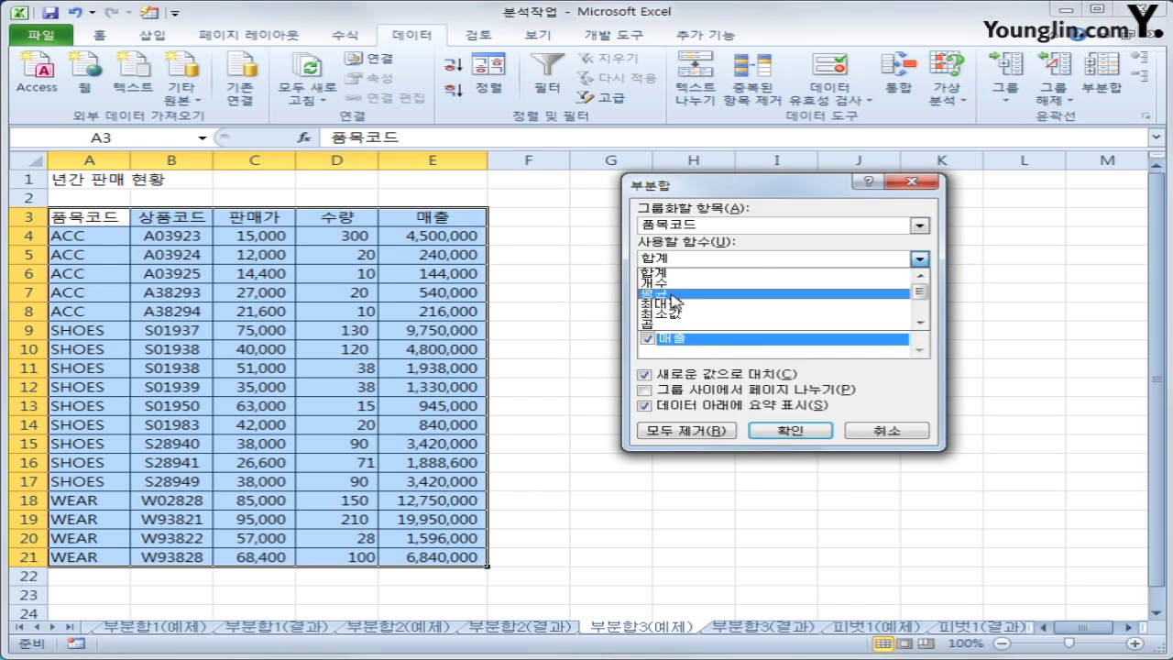
left_click(675, 295)
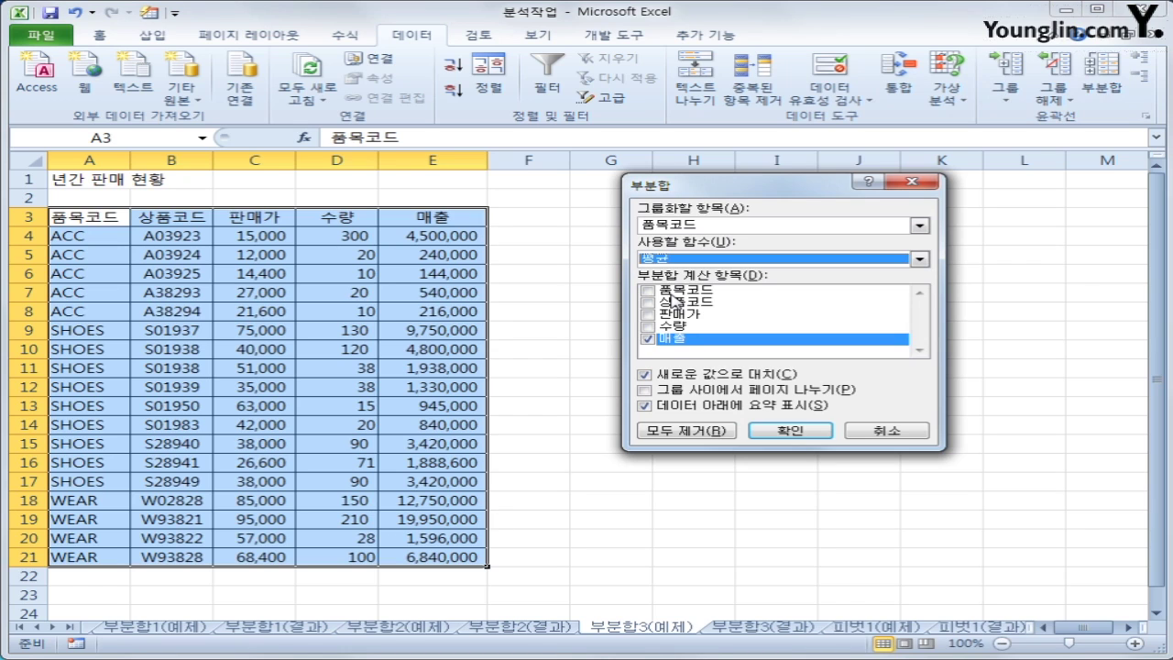
left_click(648, 326)
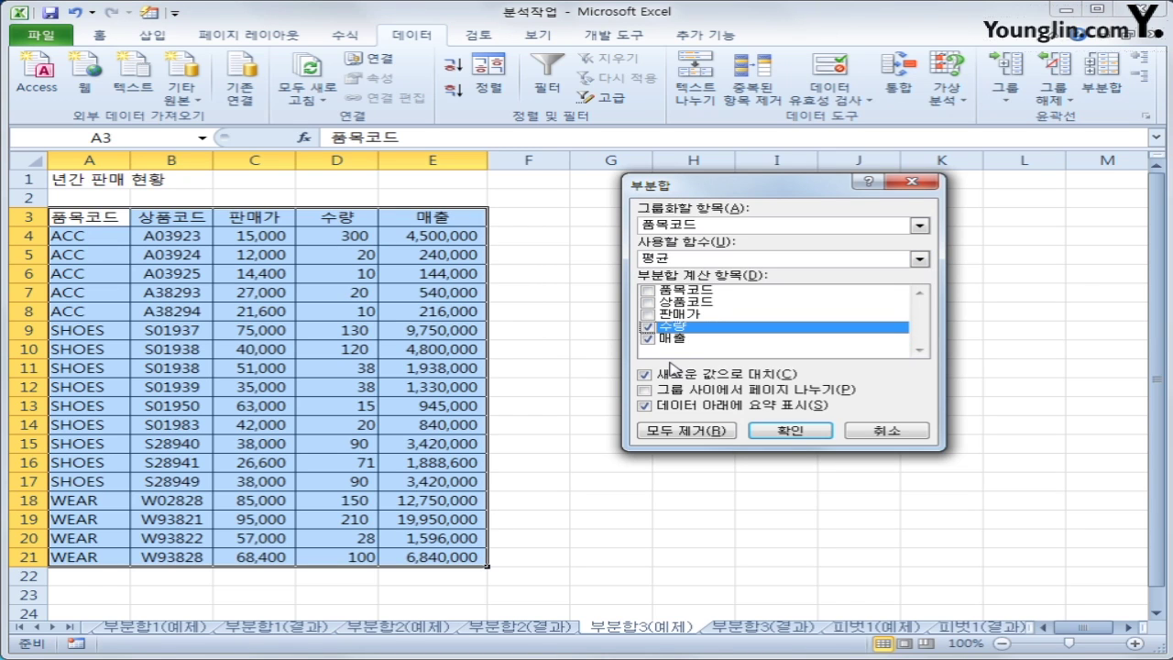
left_click(759, 431)
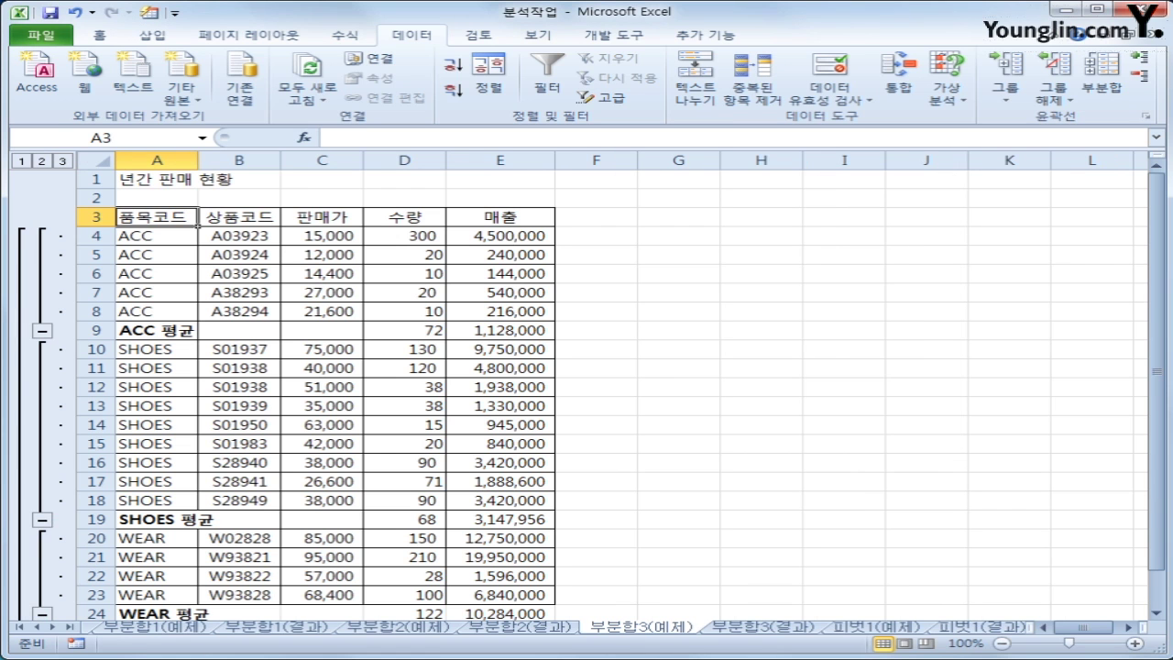
Add a second 품목코드 subtotal using 최대값 for 수량 and 매출 with 새로운 값으로 대치 turned off, and auto-fit the 품목코드 column
left_click(1102, 83)
left_click_drag(747, 196, 804, 208)
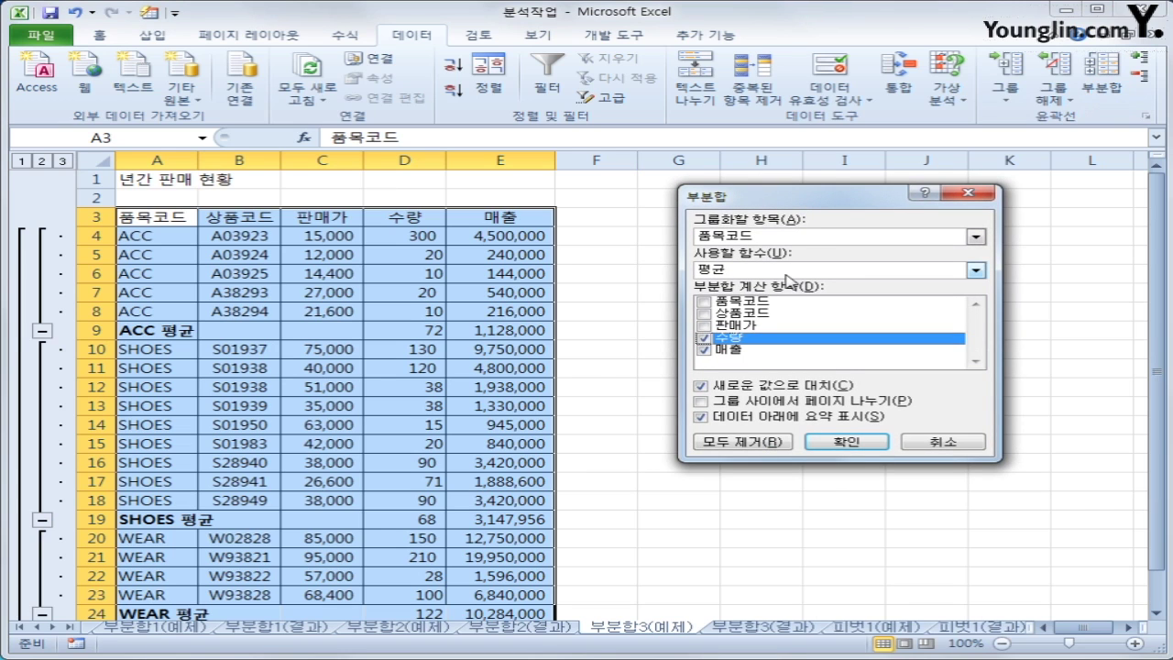
left_click(786, 273)
left_click(782, 321)
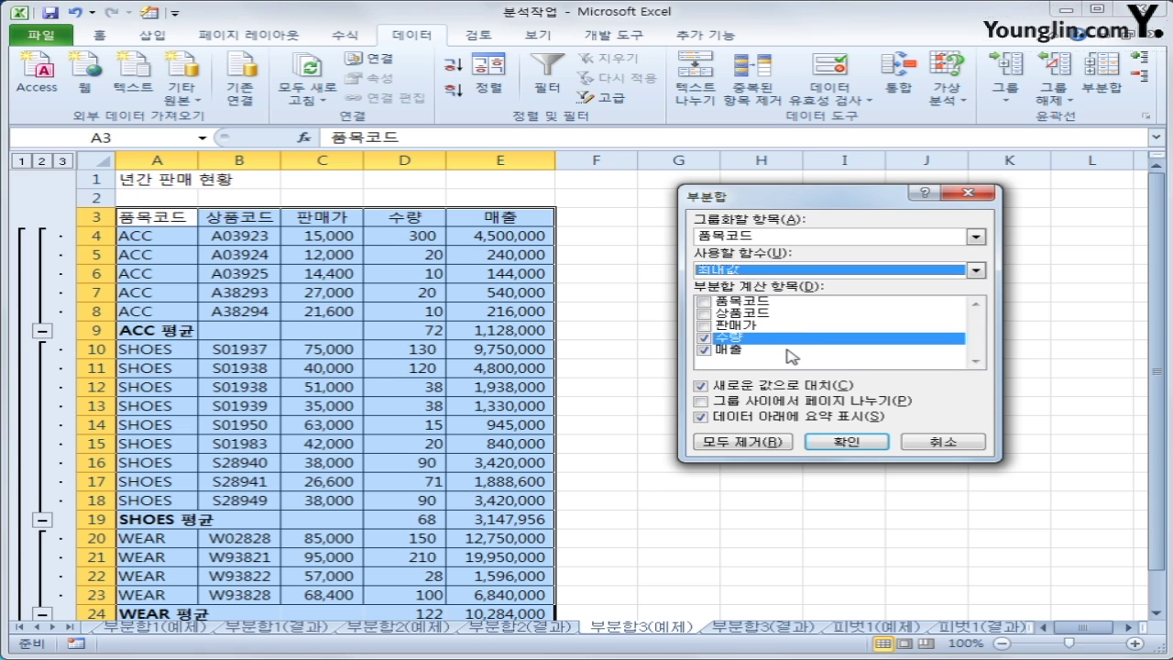
left_click(744, 388)
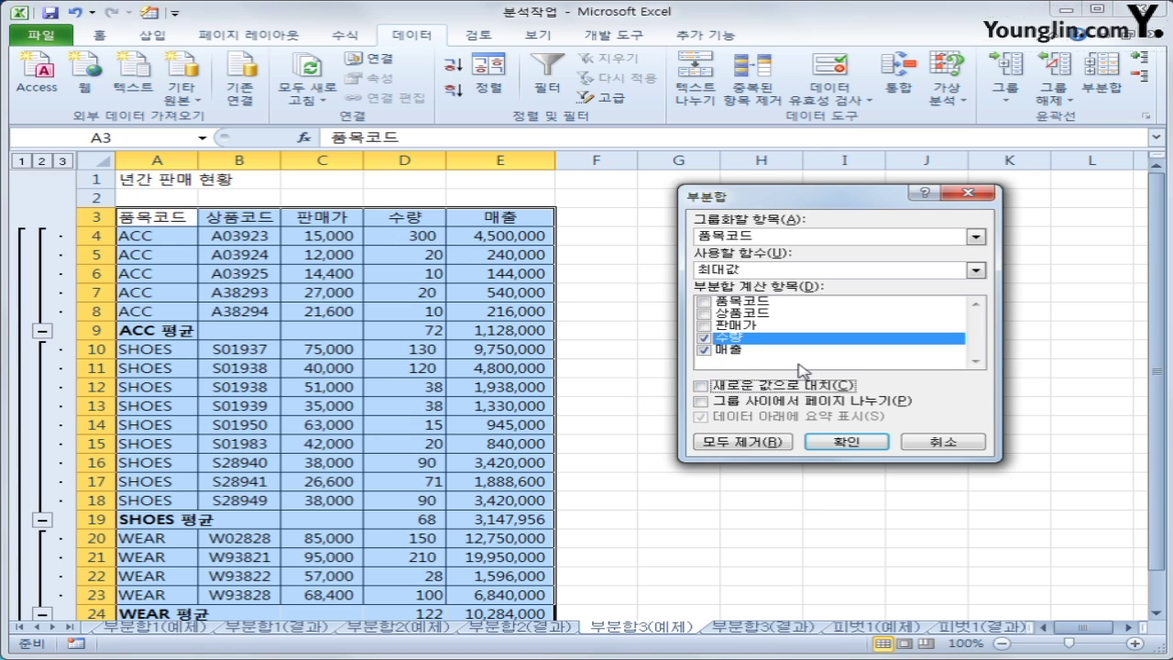
left_click(826, 443)
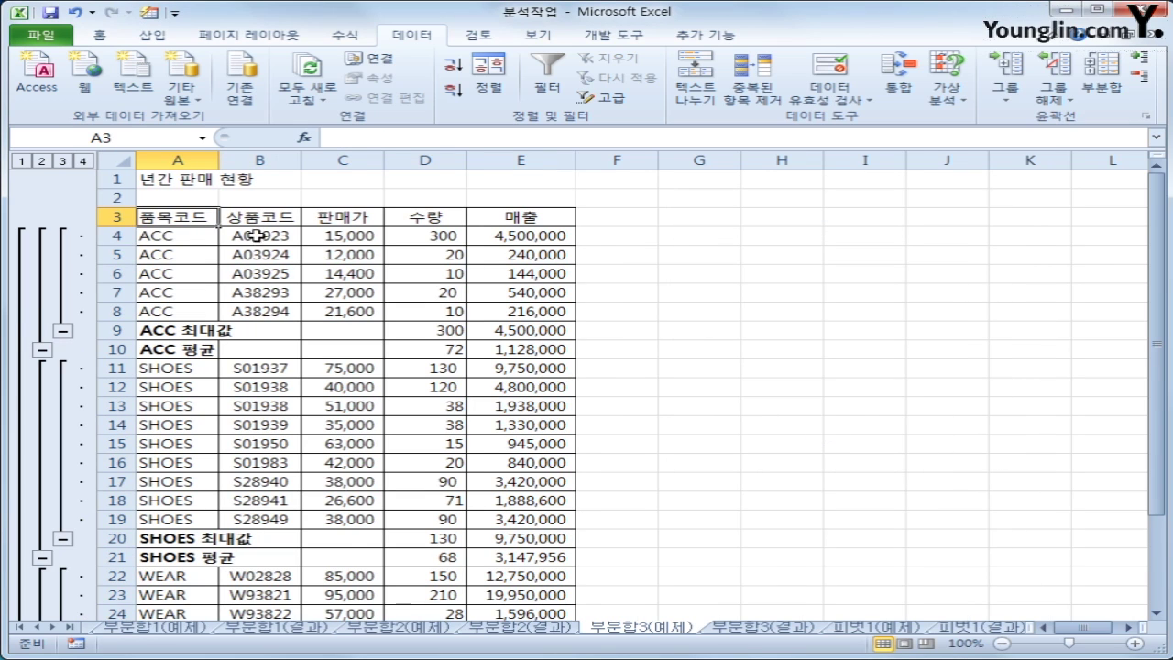
double_click(218, 160)
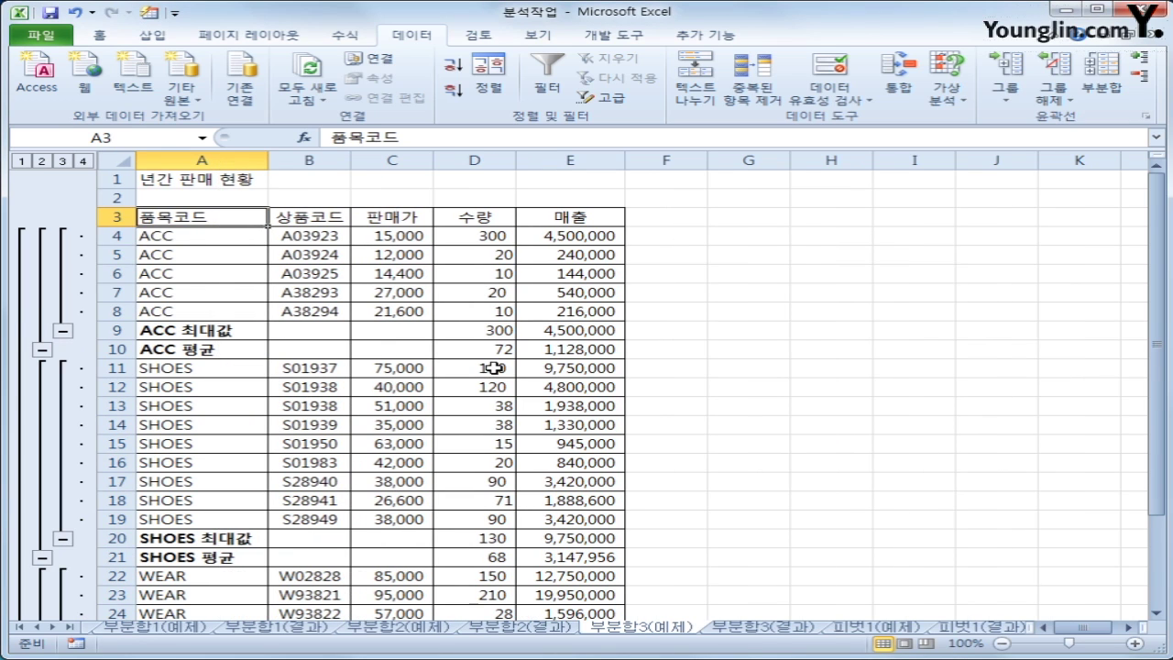